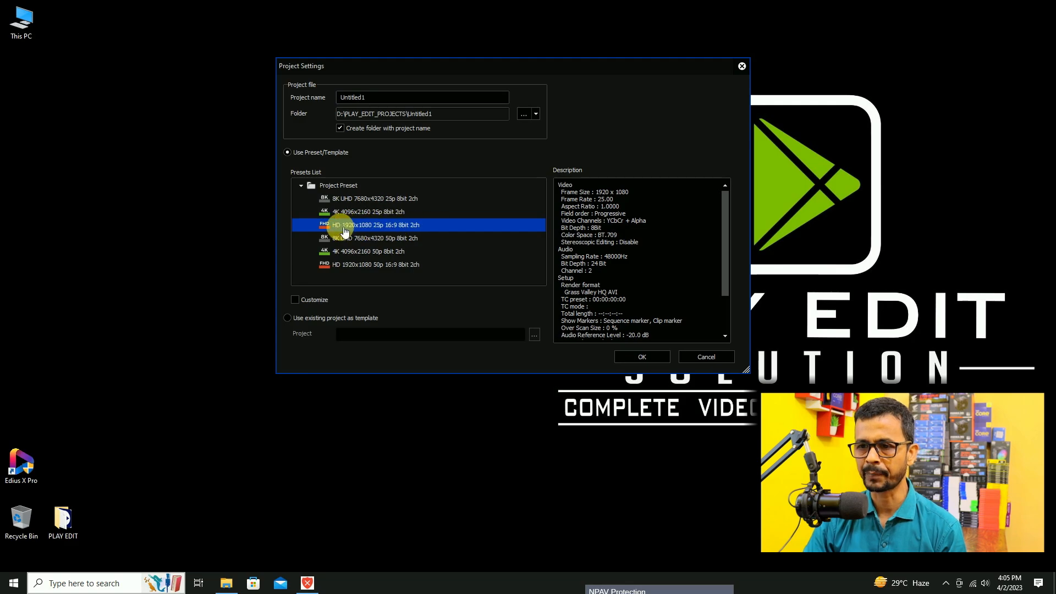
Step: Create the project from the HD 1920x1080 25p 16:9 8bit 2ch preset and look through the effect and job lists
double_click(398, 226)
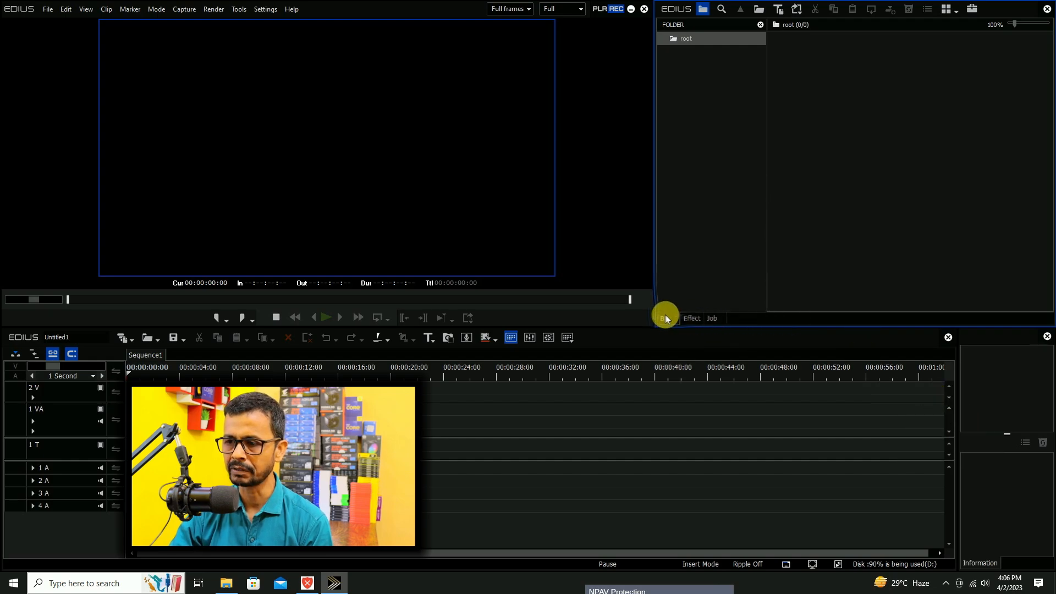
left_click(691, 317)
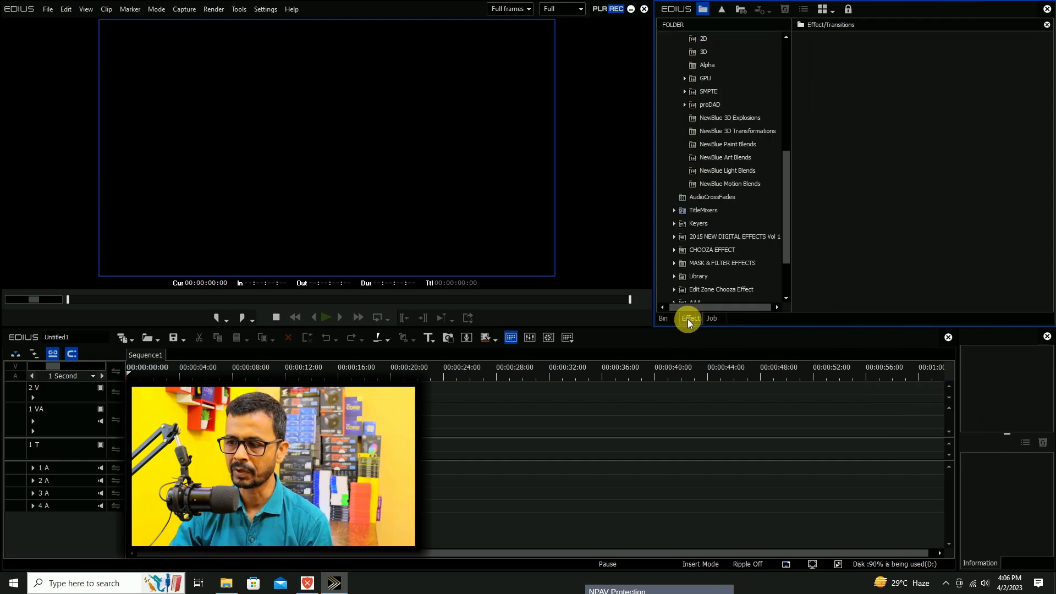
left_click(713, 318)
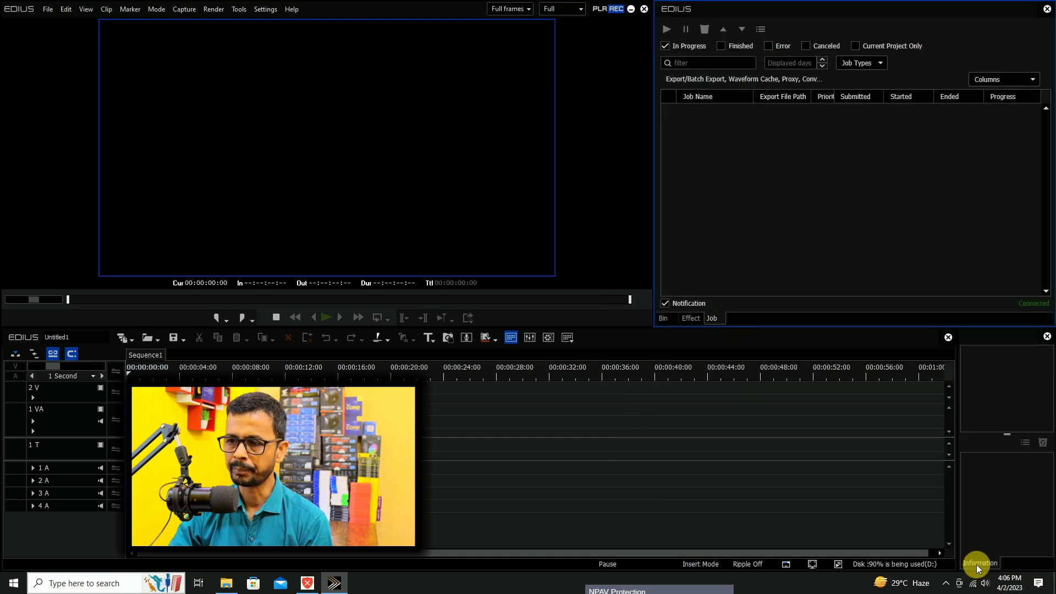
left_click(664, 320)
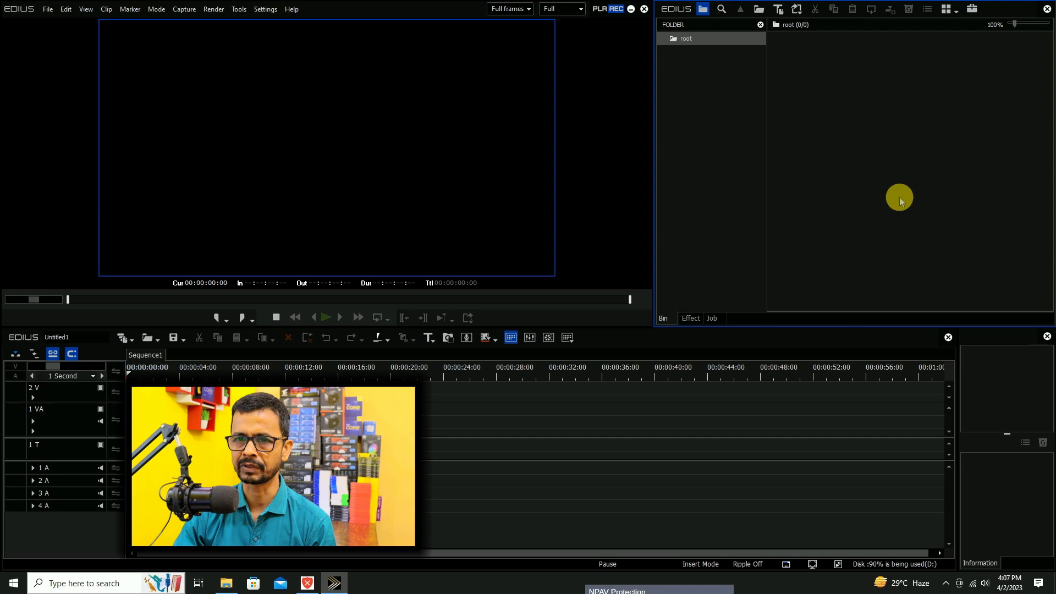
Step: Import the ten video clips CM-B01 to CM-B010 from the CM-BOY folder into the root bin
double_click(899, 197)
left_click_drag(230, 238, 96, 66)
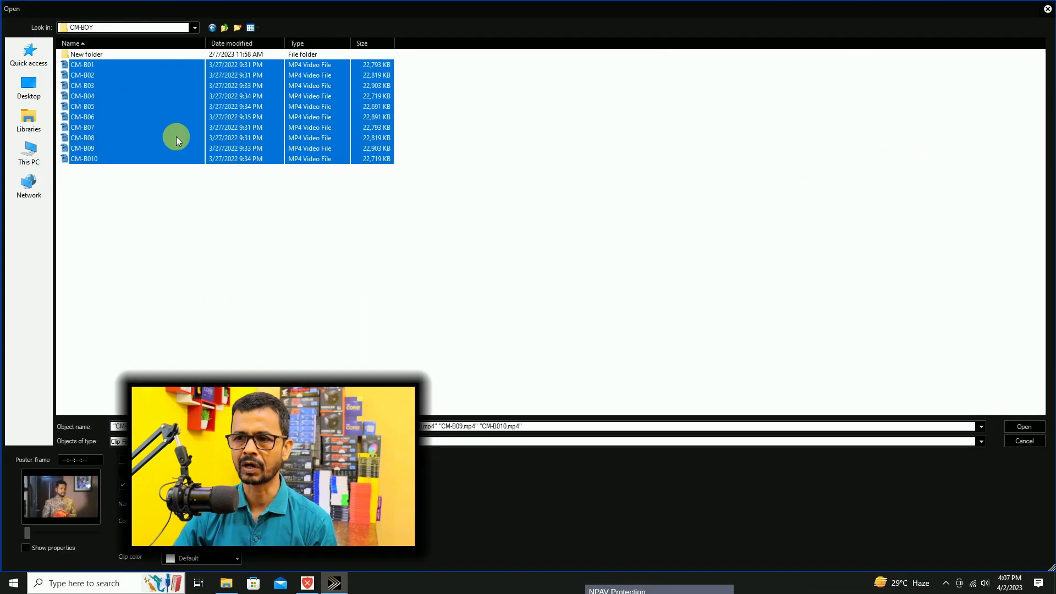
double_click(176, 138)
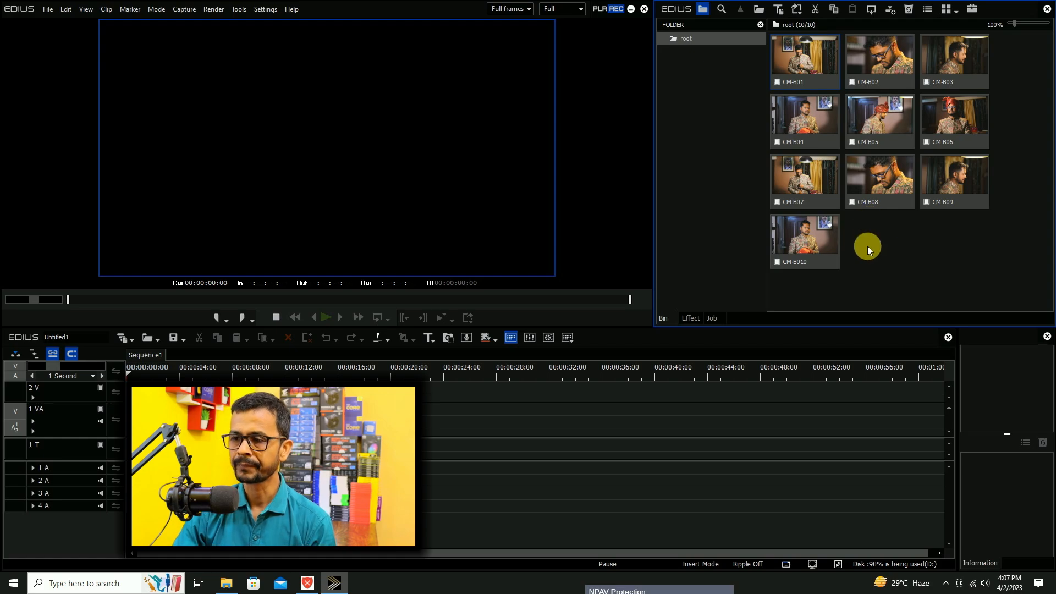
Step: Examine the effect categories with their folder tree collapsed, the job list and the information area
left_click(693, 318)
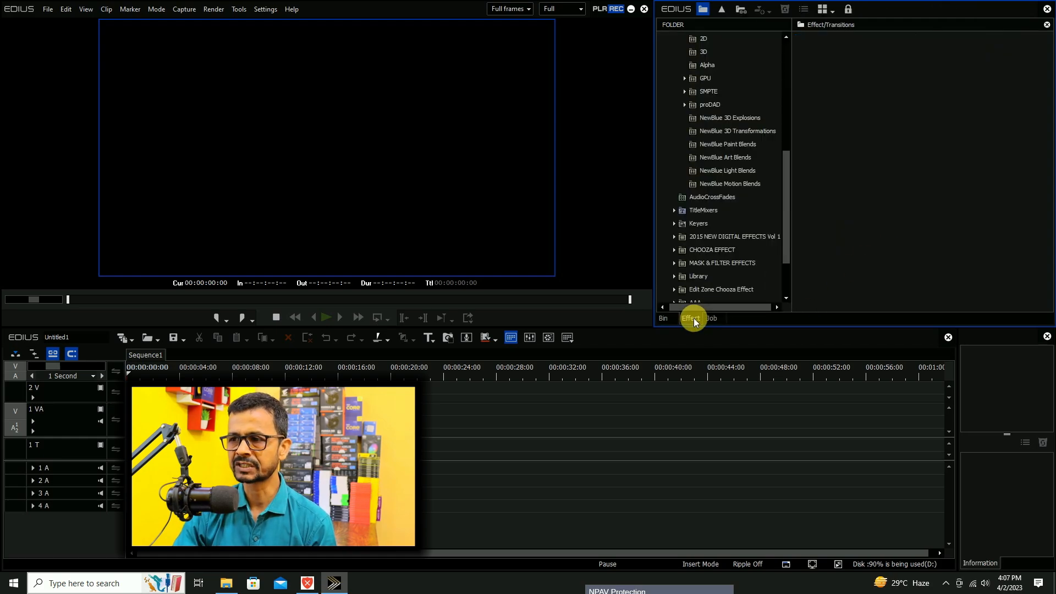
left_click_drag(787, 227, 788, 99)
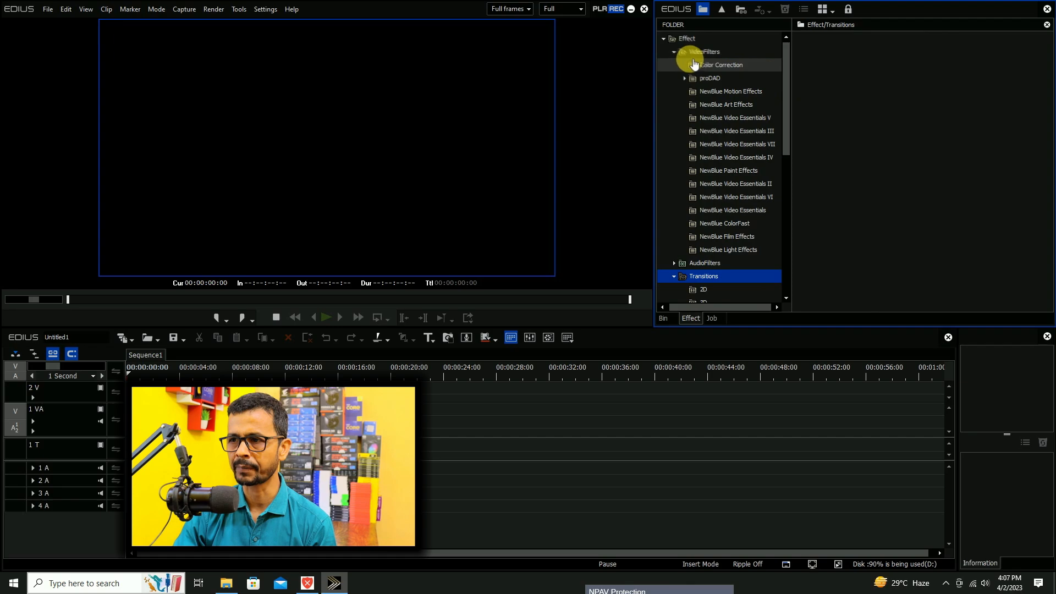
left_click(675, 52)
left_click(665, 38)
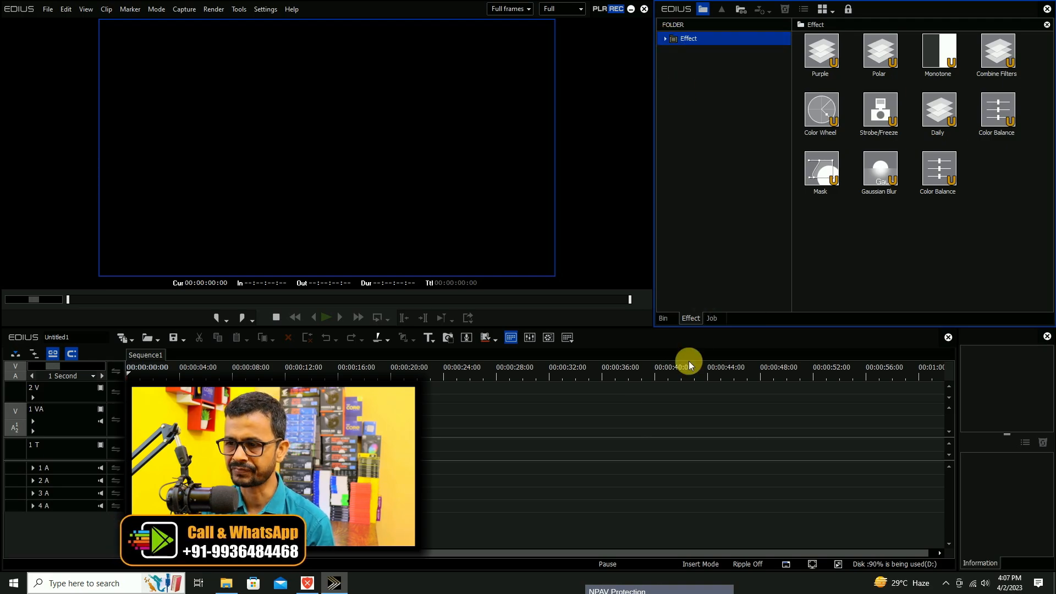
left_click(711, 318)
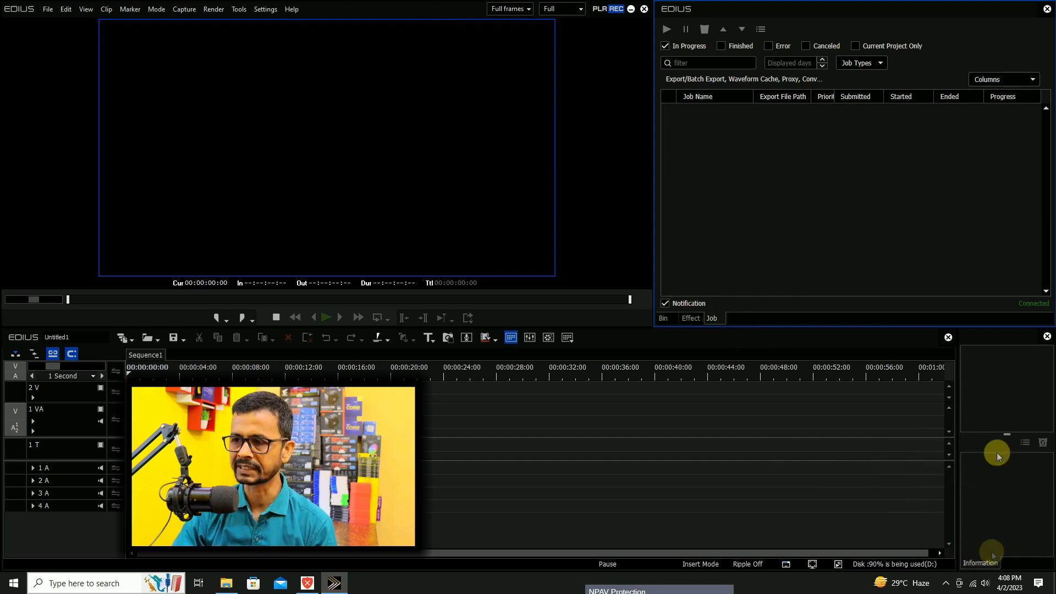
mouse_move(992, 335)
left_mouse_down()
mouse_move(797, 191)
mouse_move(831, 173)
mouse_move(952, 349)
mouse_move(1004, 345)
left_mouse_up()
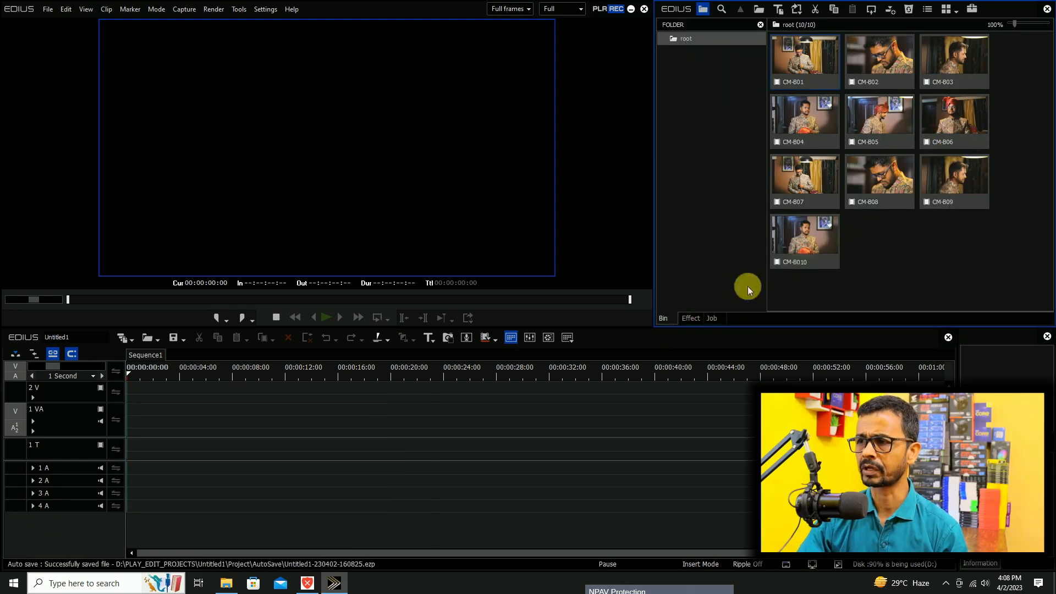
Step: Place clip CM-B01 from the bin at the start of the 1 VA track and turn on ripple mode
left_click(834, 68)
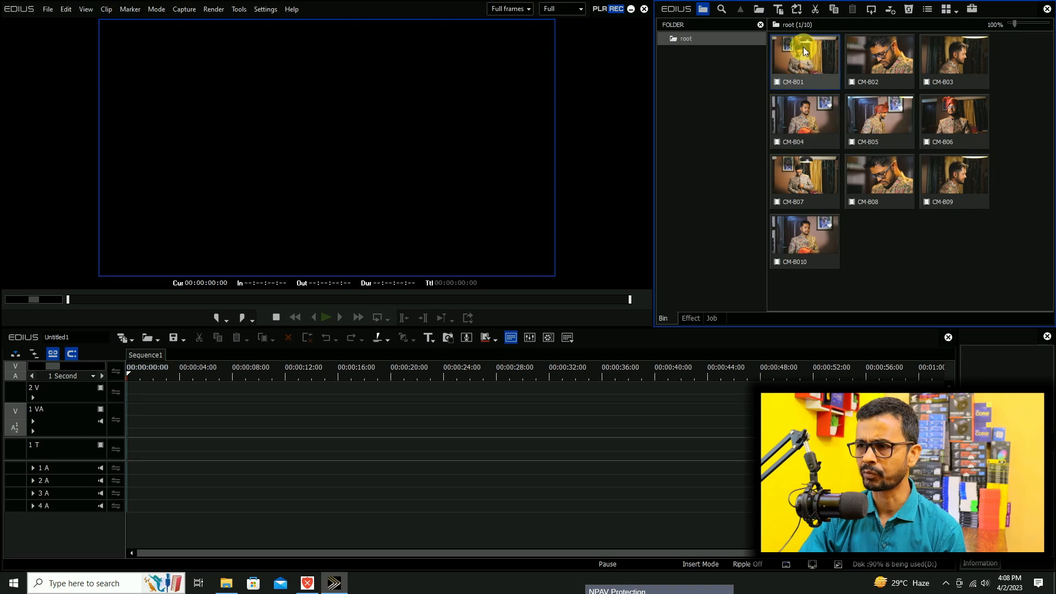
left_click_drag(807, 58, 130, 433)
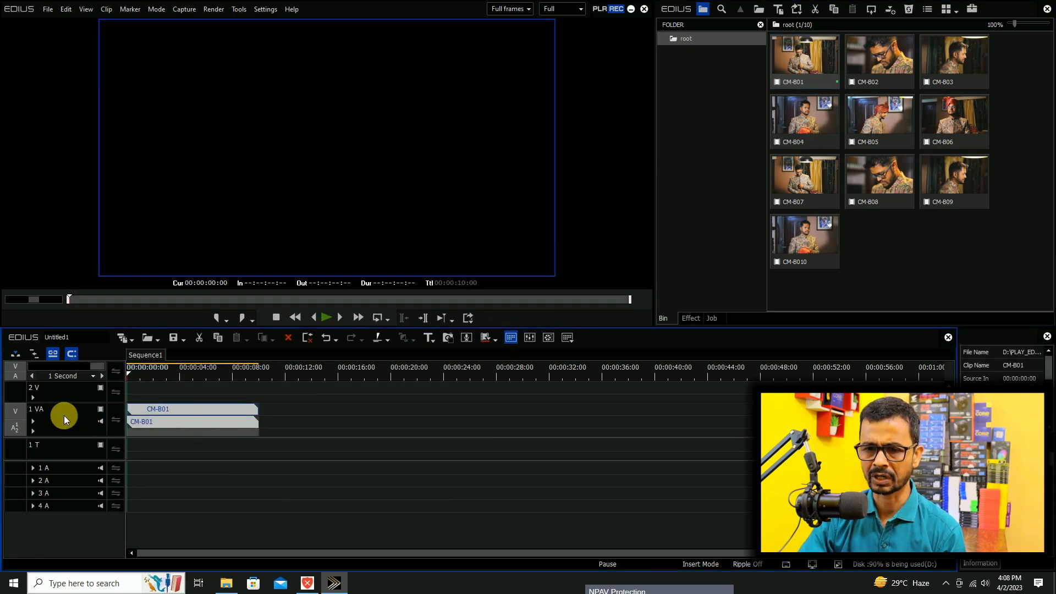
left_click(35, 353)
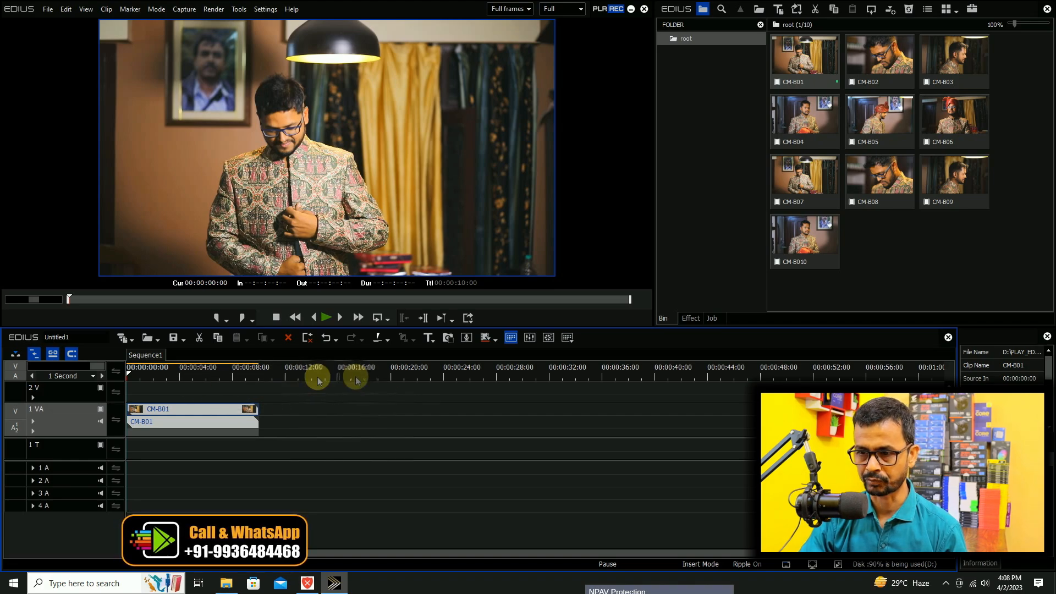
Step: Set the sequence's out point at 00:00:25:00 and its in point at 00:00:00:00
left_click(481, 372)
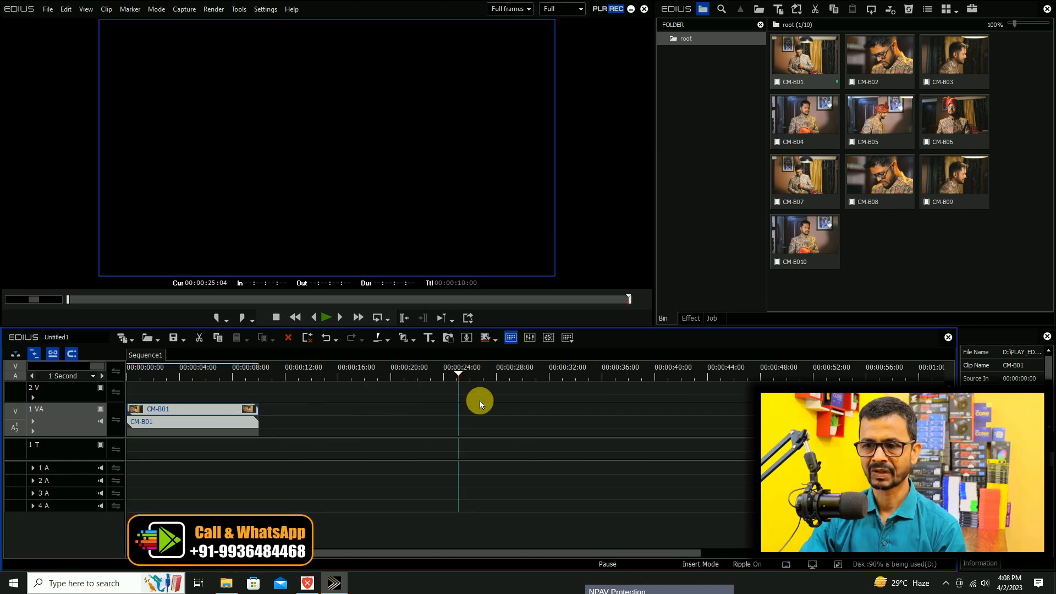
key("Left")
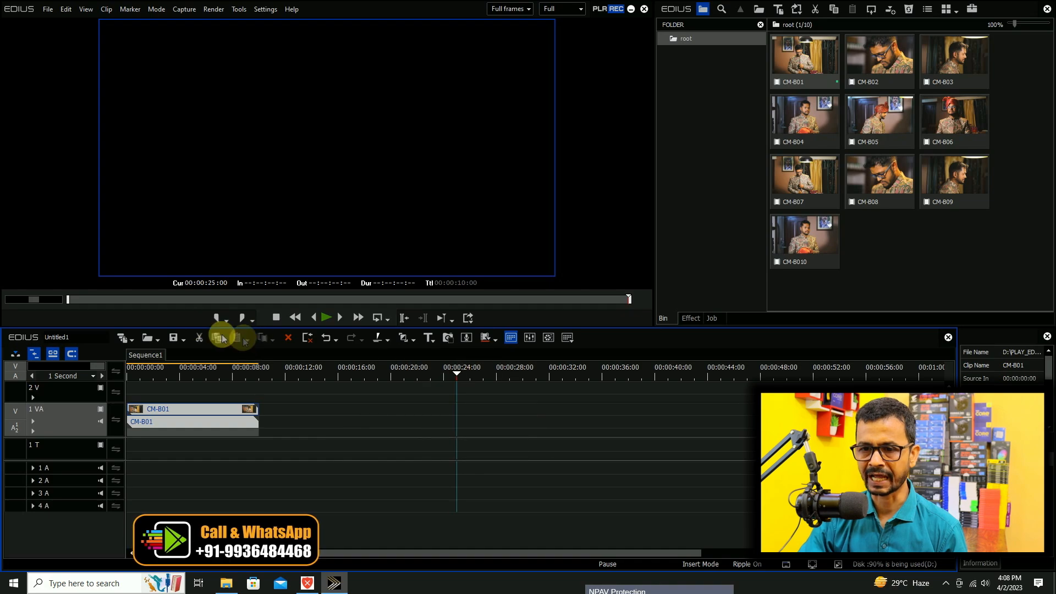
left_click(211, 283)
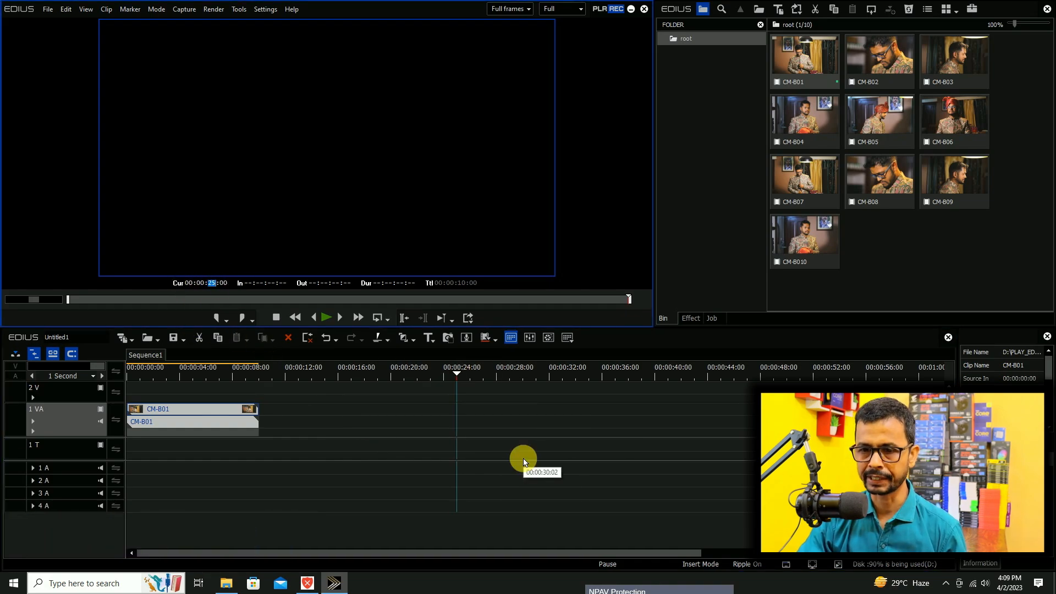
key("o")
left_click(275, 366)
key("Home")
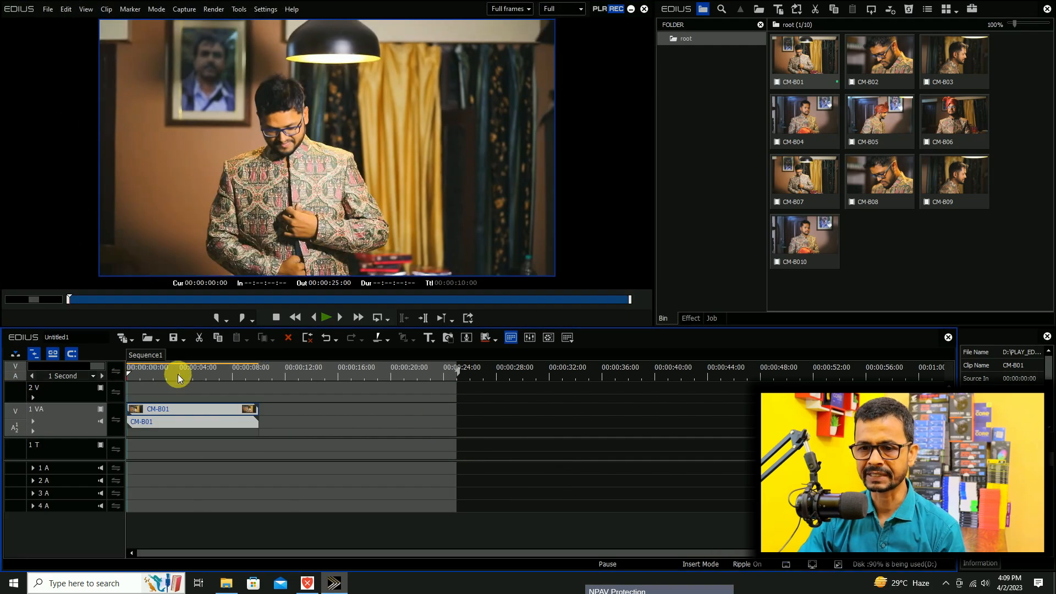
key("i")
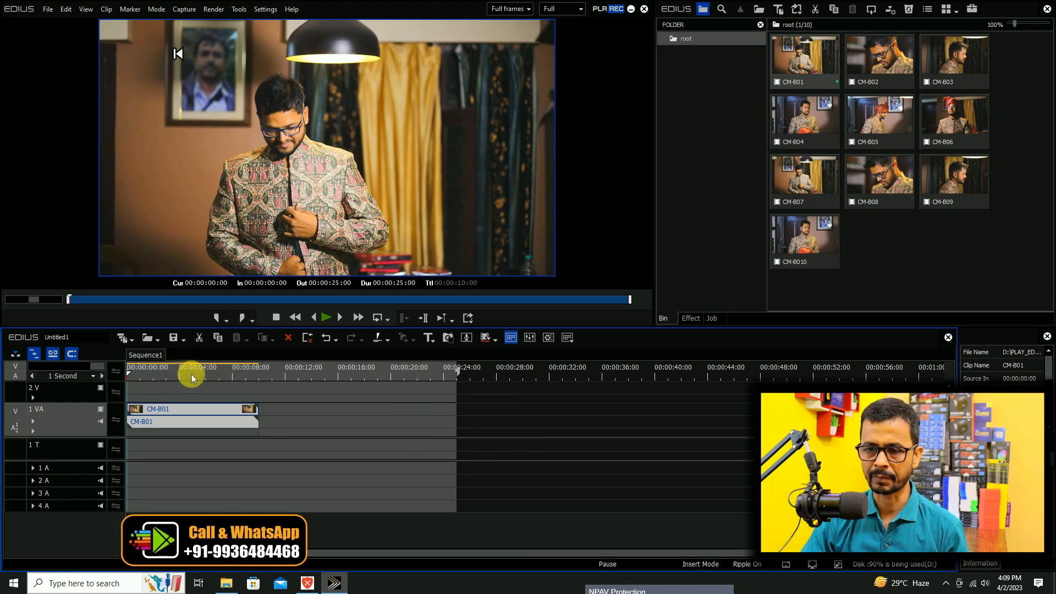
Step: Paste two more copies of clip CM-B01 on the 1 VA track, starting at 00:00:10:00 directly behind the first clip
left_click(263, 371)
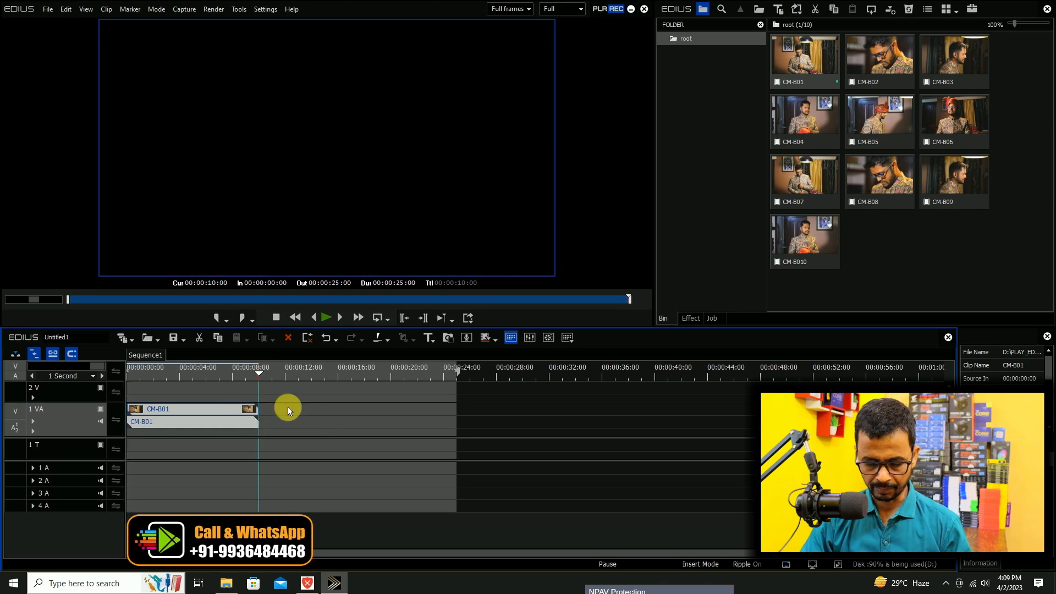
key("ctrl+v")
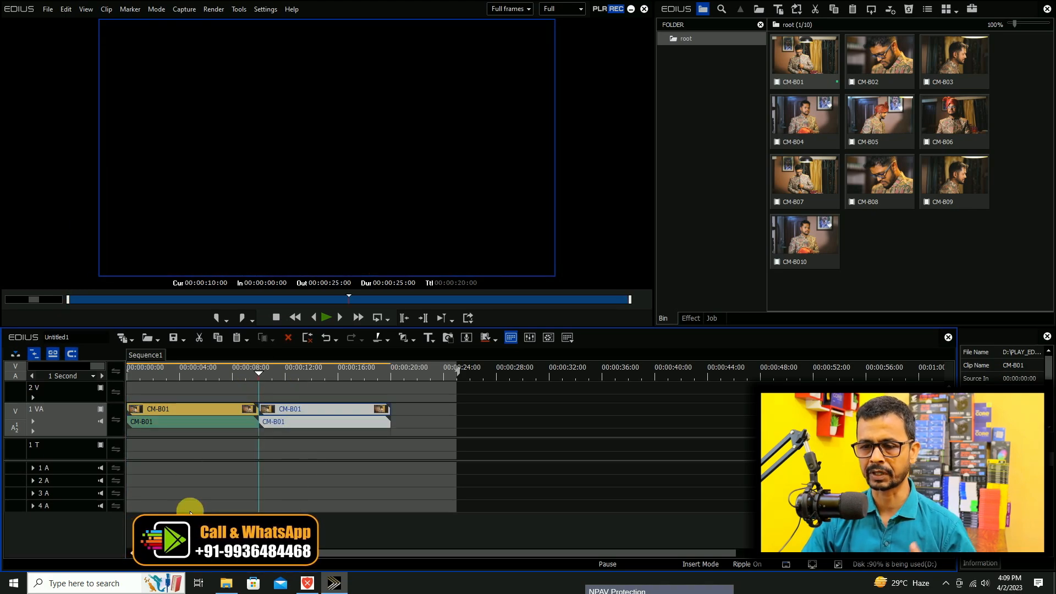
key("ctrl+v")
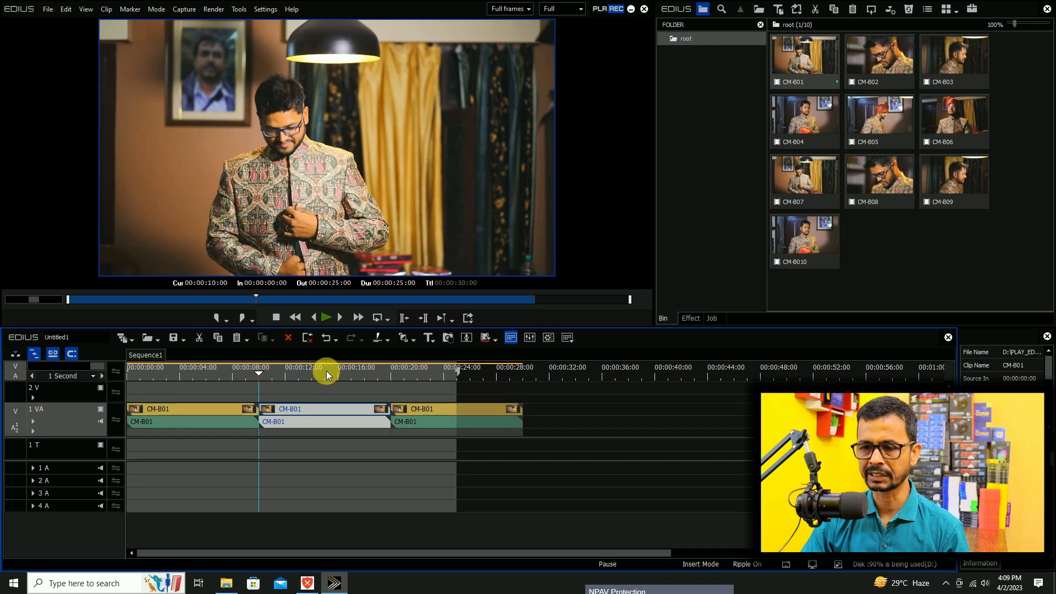
Step: Examine how the third CM-B01 clip lies relative to the out point at 00:00:25:00
left_click_drag(326, 370, 461, 378)
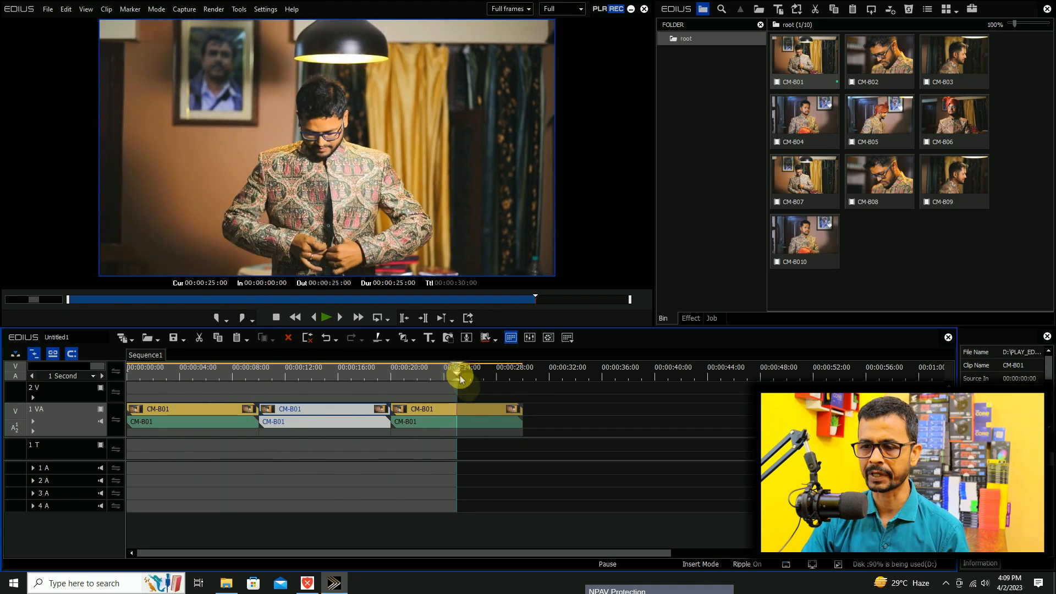
left_click(470, 414)
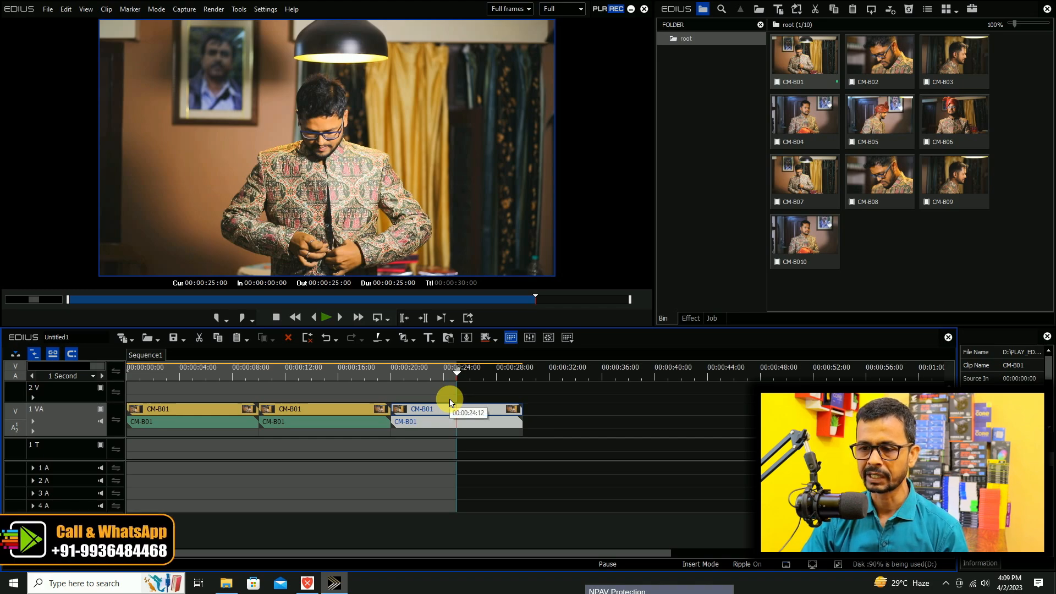
left_click_drag(447, 394, 143, 469)
left_click(529, 411)
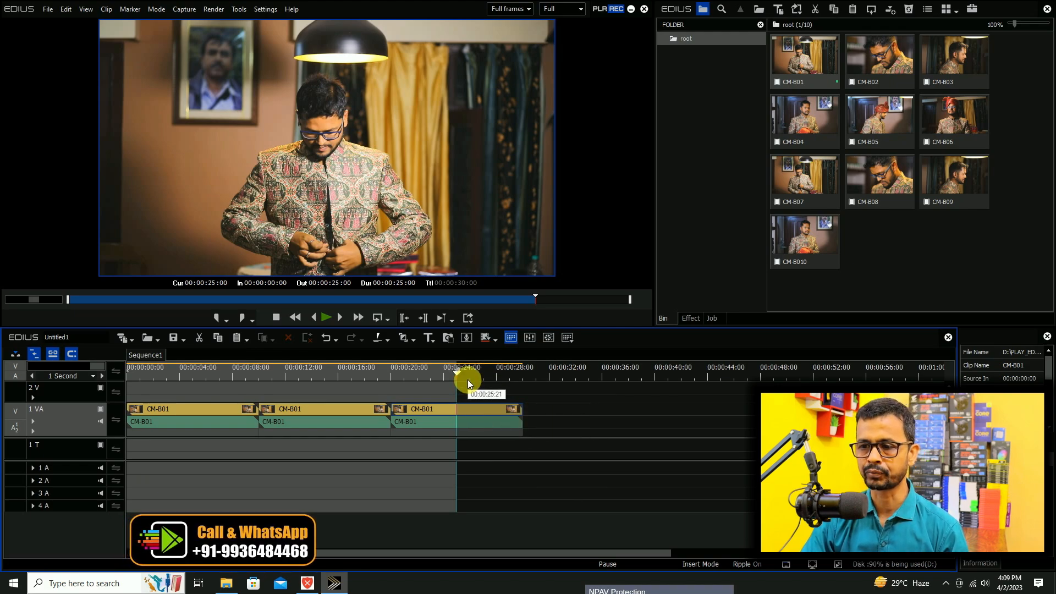
left_click(524, 376)
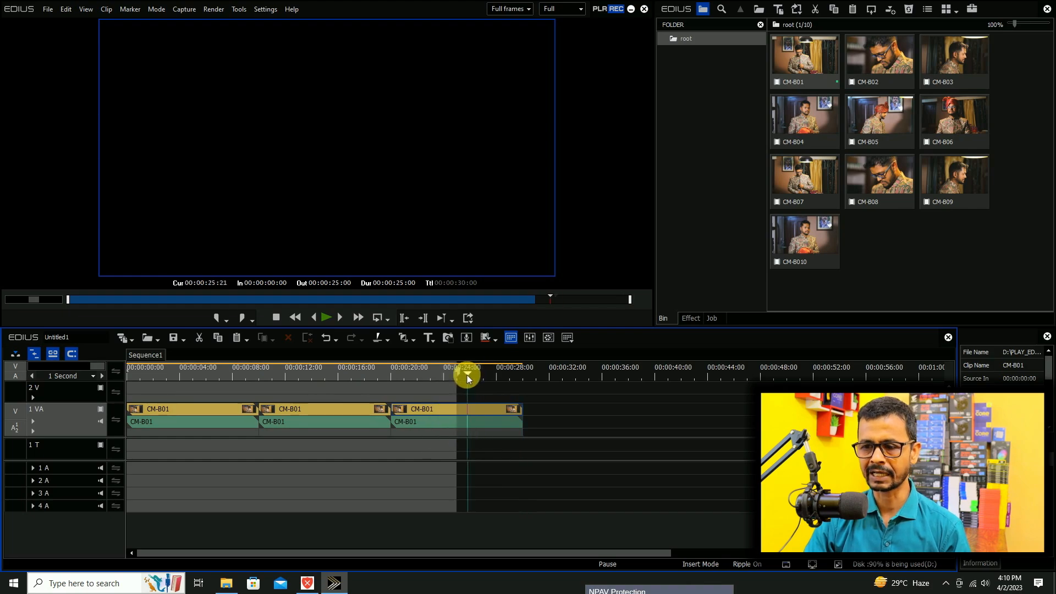
left_click_drag(467, 375, 426, 375)
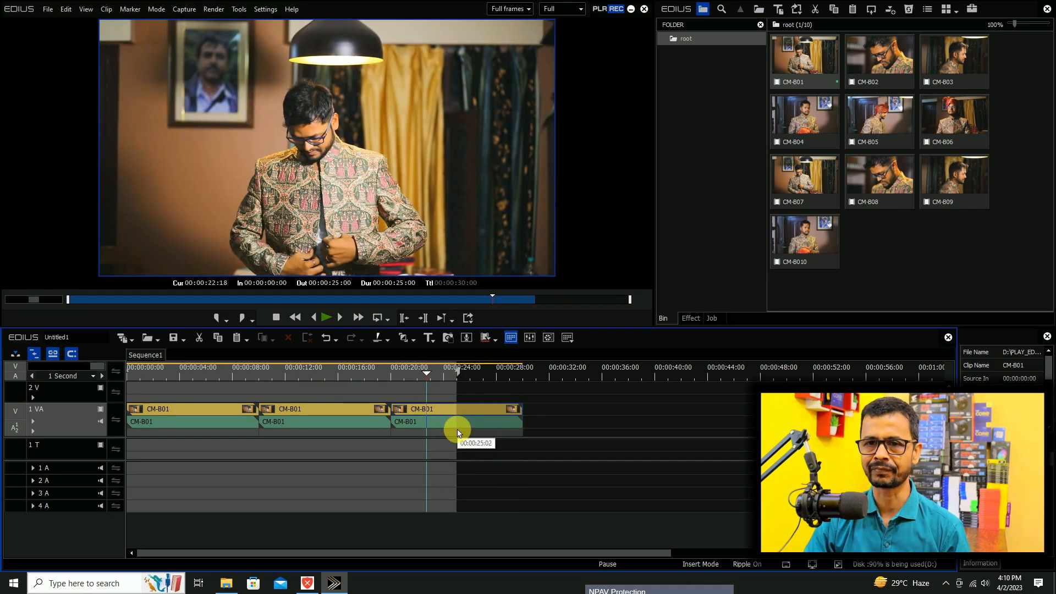
Step: Start a Print to File export of the sequence with the H.264/AVC exporter from the H.264/AVC category
left_click(48, 9)
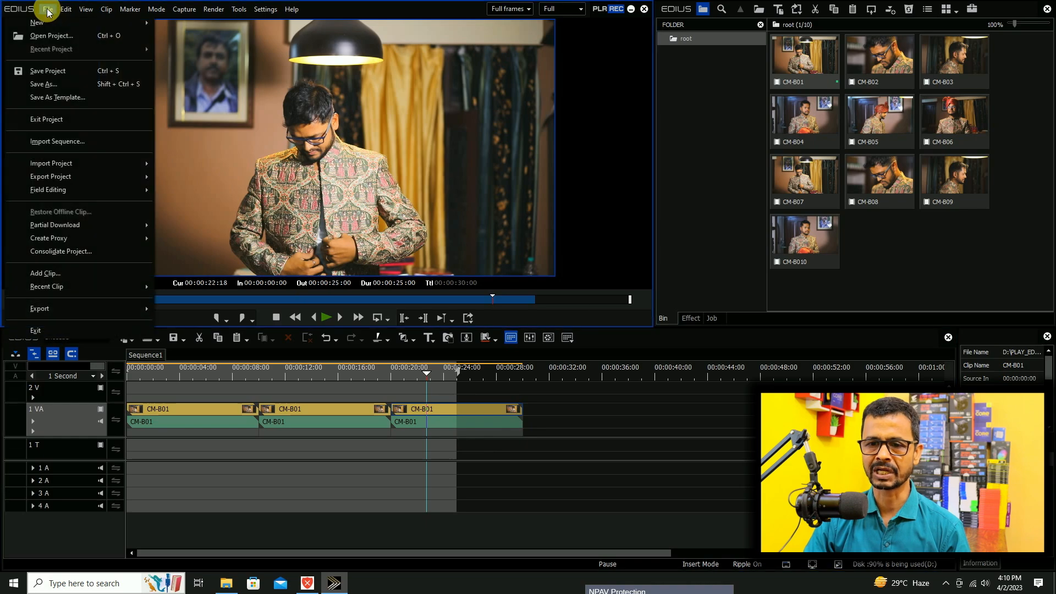
mouse_move(71, 308)
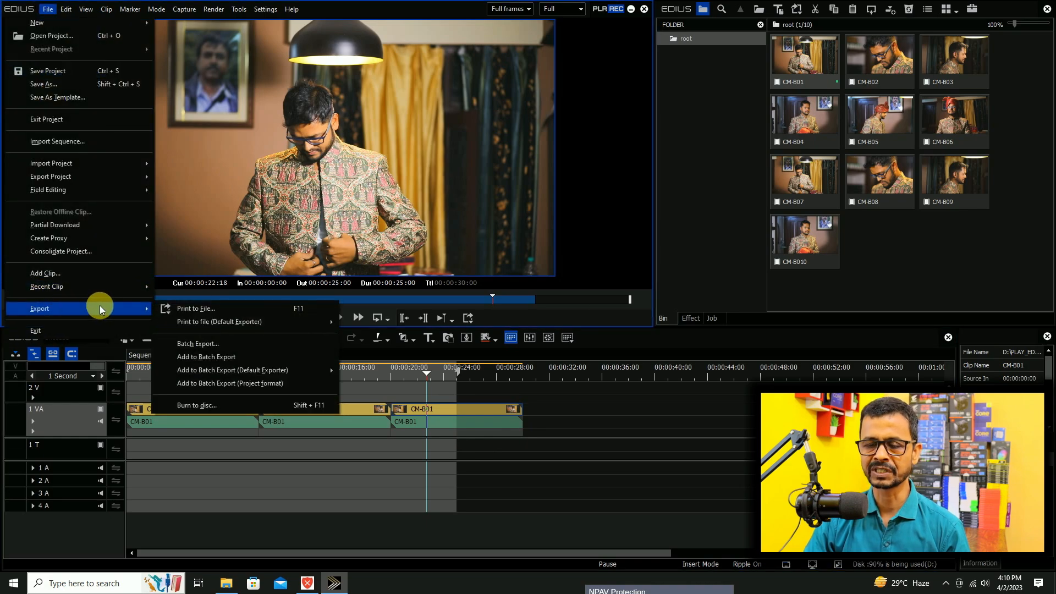
left_click(301, 309)
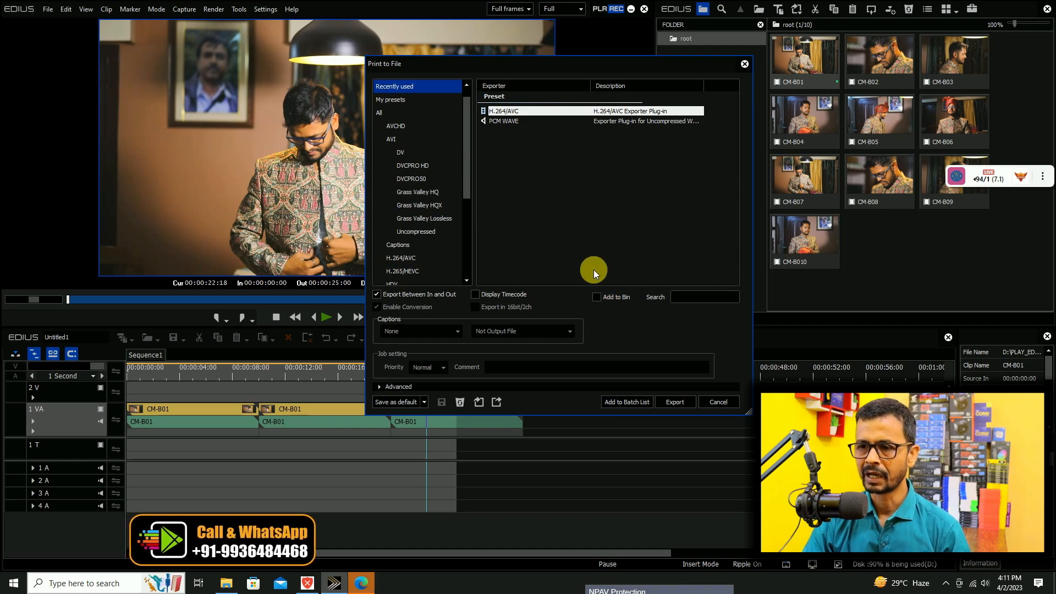
left_click_drag(472, 137, 470, 189)
left_click(400, 184)
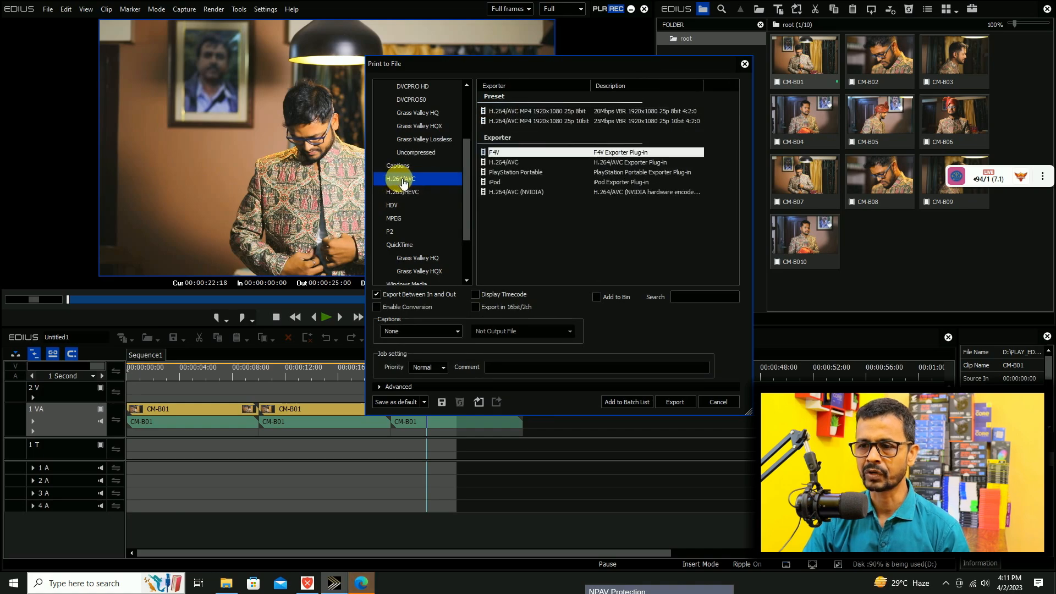
left_click(491, 163)
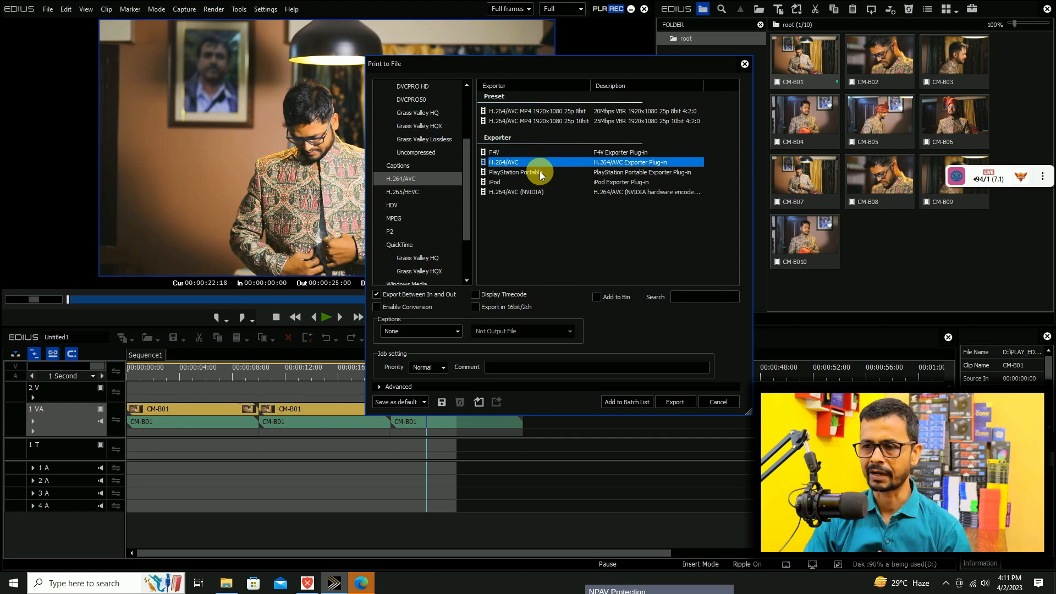
left_click(678, 405)
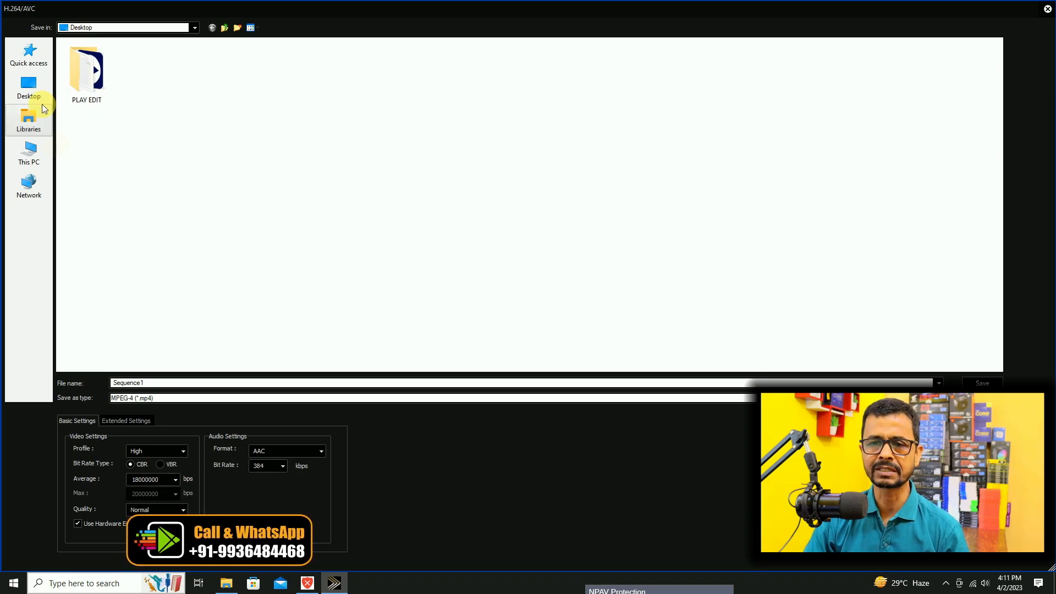
Step: Save the H.264/AVC export to the Desktop as B01 in MPEG-4 format and check its job progress
left_click(34, 84)
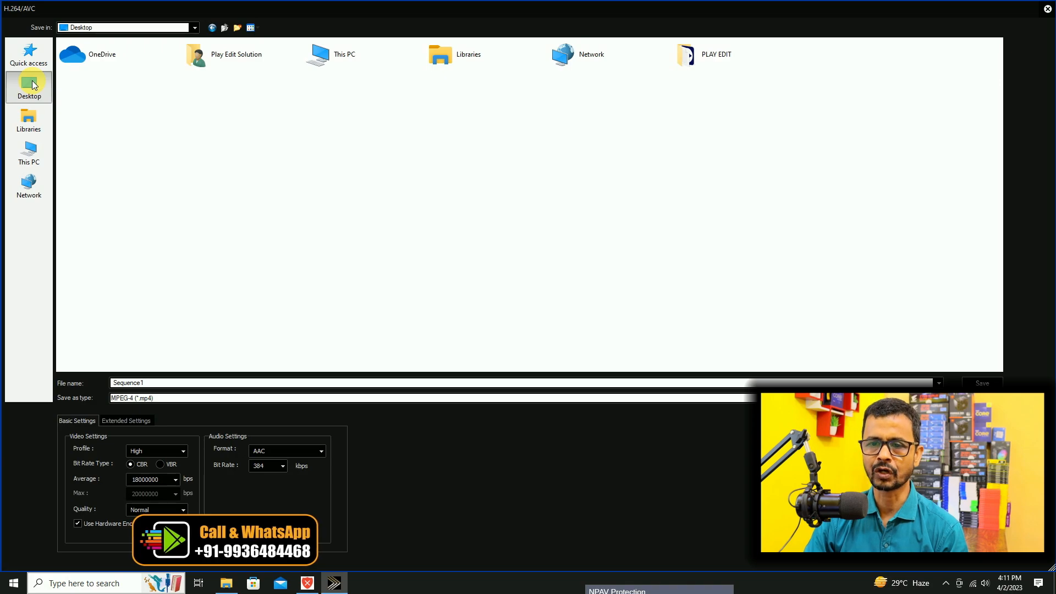
double_click(180, 388)
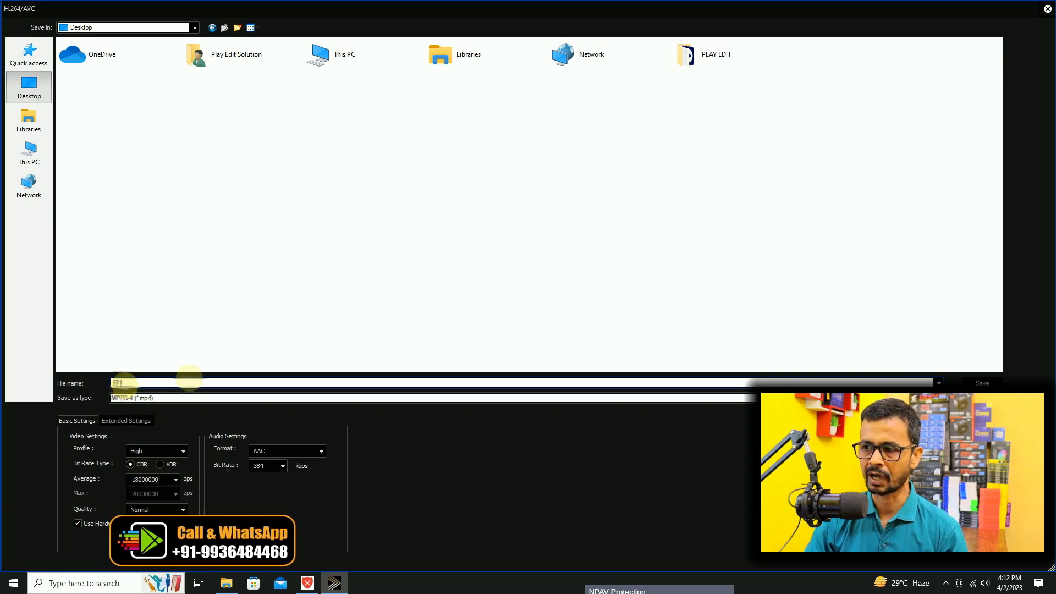
left_click(990, 383)
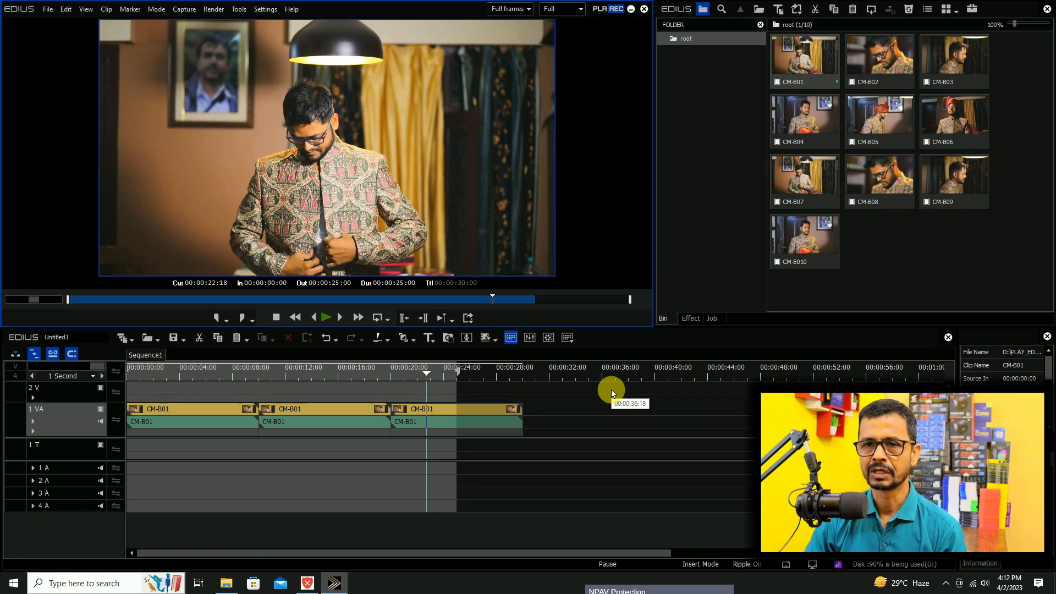
left_click(712, 318)
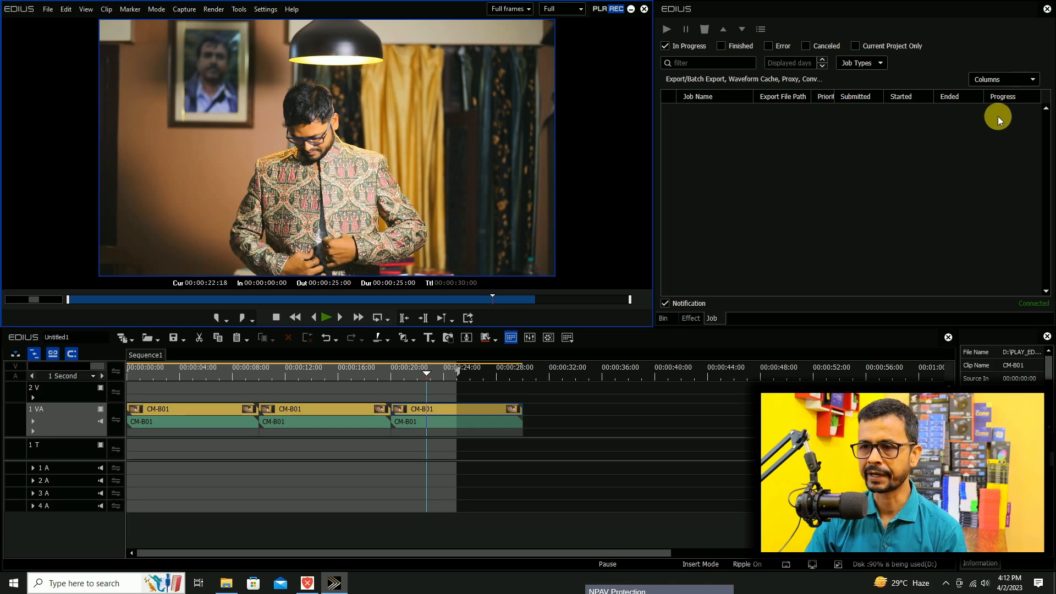
Step: Check the exported B01 video file on the Windows desktop and return to EDIUS
left_click(632, 10)
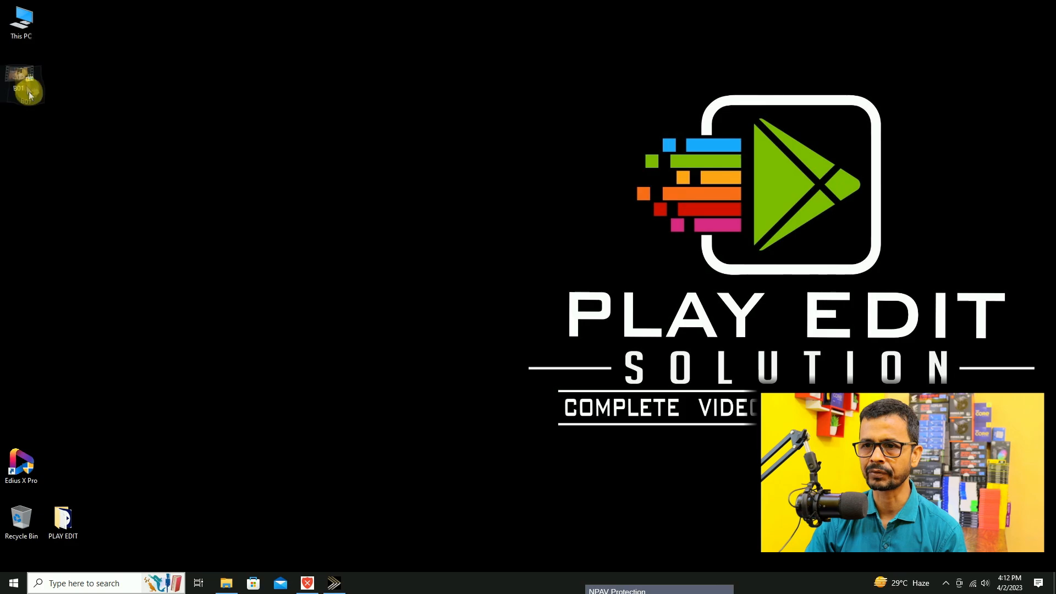
left_click_drag(29, 95, 320, 14)
left_click(336, 581)
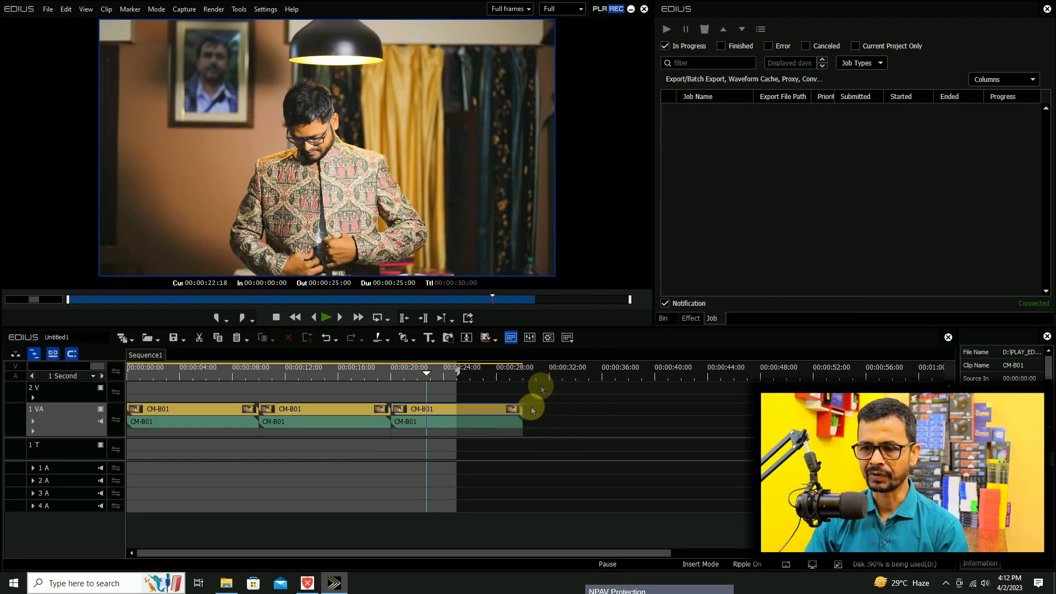
Step: Replace the three CM-B01 clips on the 1 VA track with clip CM-B02 from the bin, starting at 00:00:00:00
left_click(530, 407)
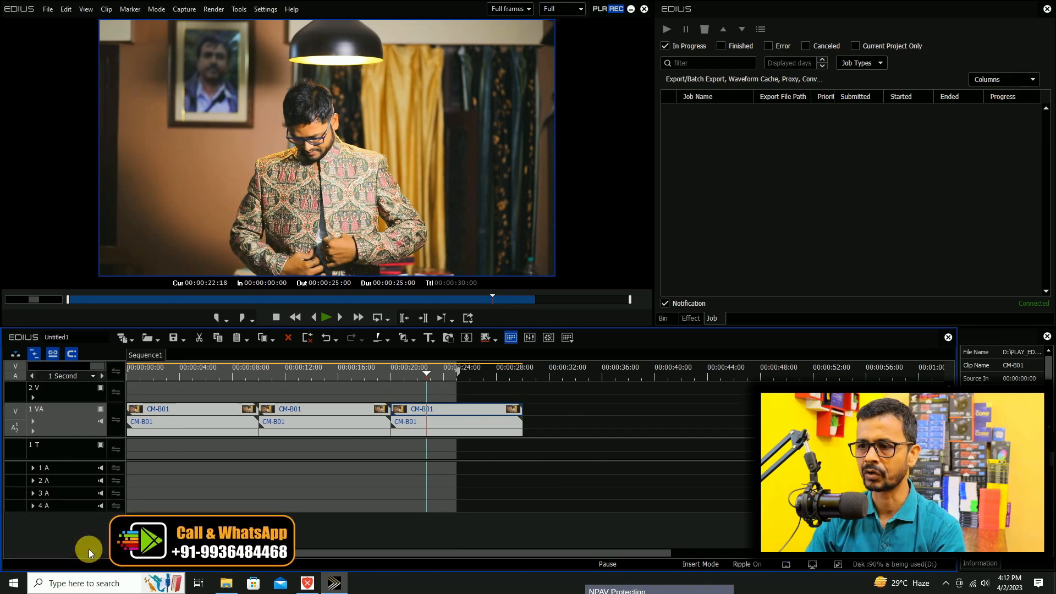
key("Delete")
left_click(664, 319)
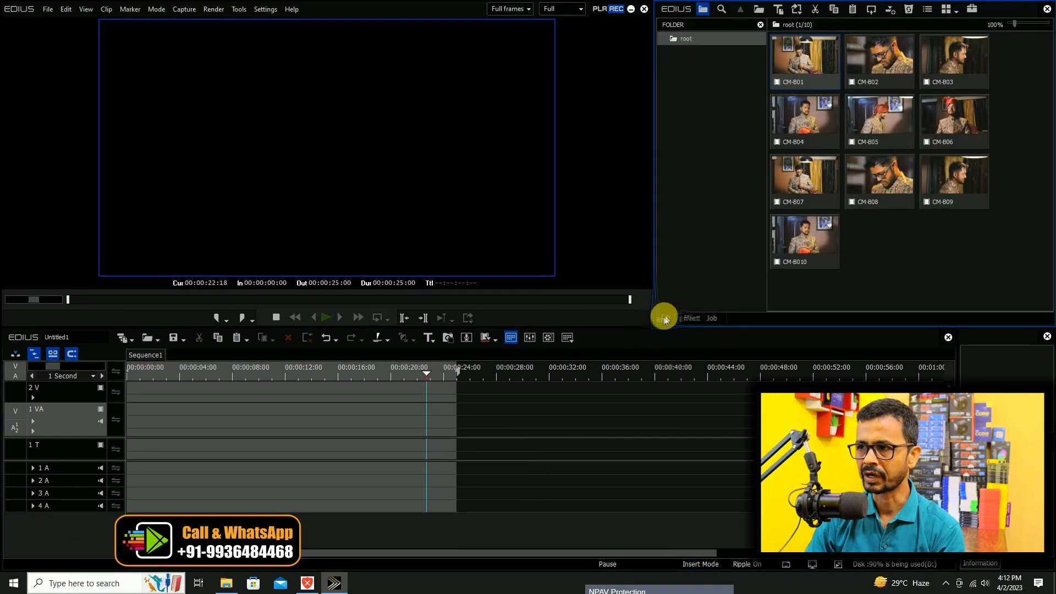
left_click(875, 57)
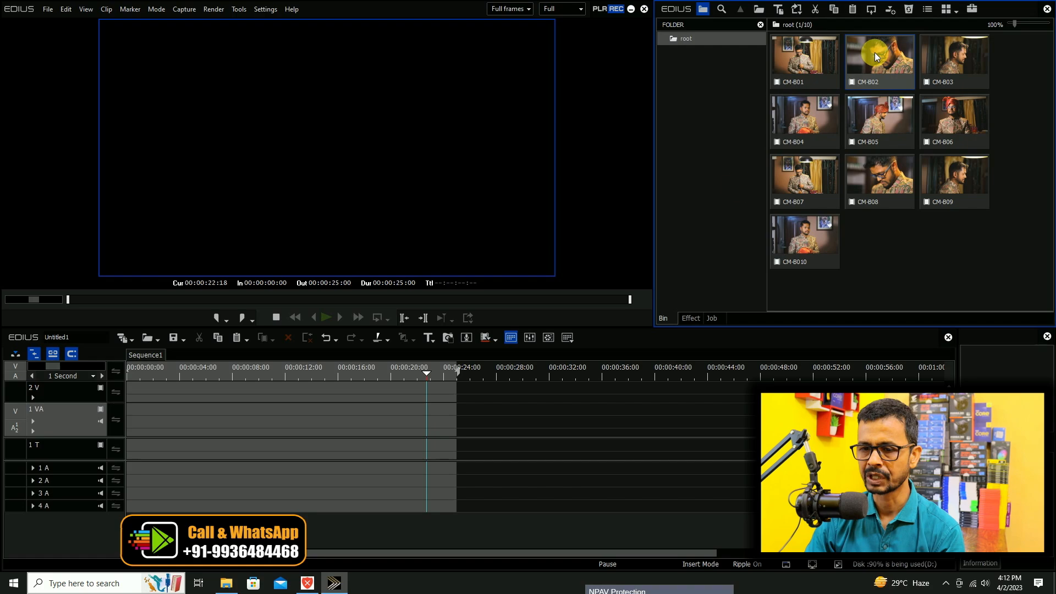
left_click_drag(875, 57, 78, 420)
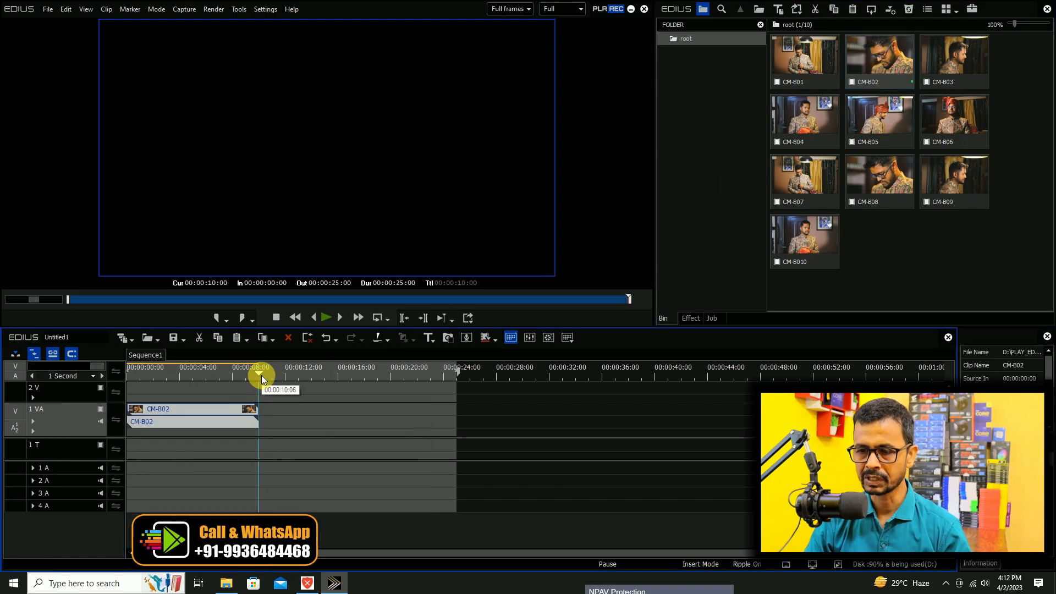
Step: Paste two more copies of clip CM-B02 on the 1 VA track at 00:00:10:00 and 00:00:20:00
key("ctrl+v")
left_click(388, 368)
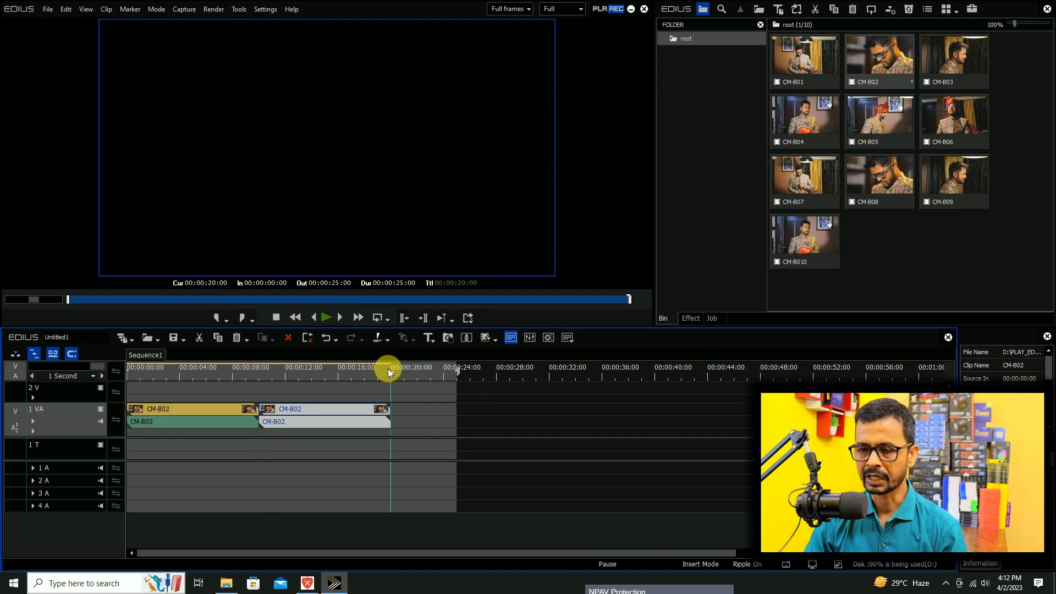
key("ctrl+v")
left_click_drag(432, 388, 131, 463)
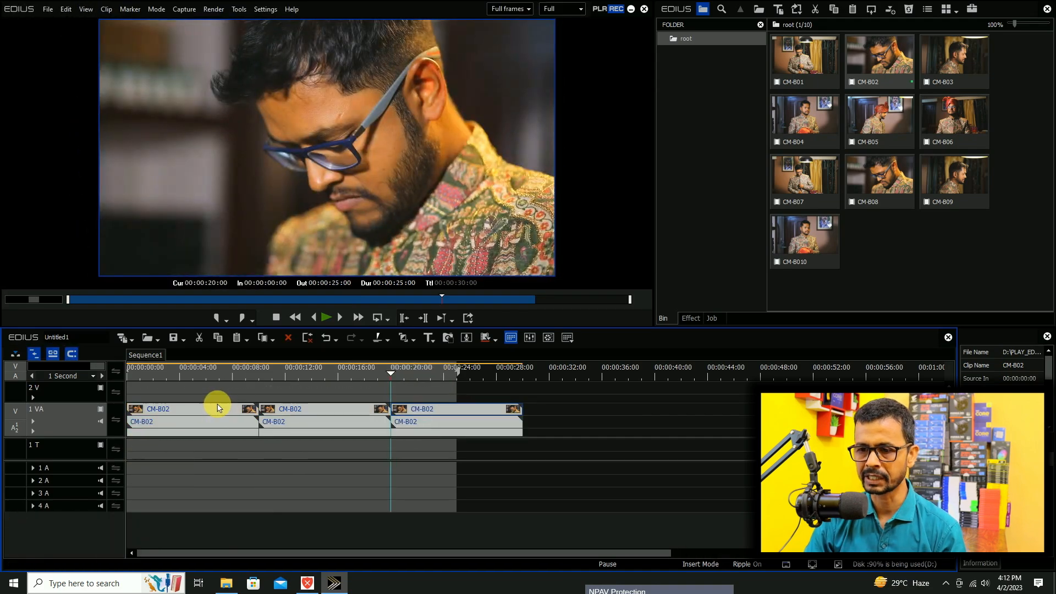
left_click(218, 407)
left_click(440, 399)
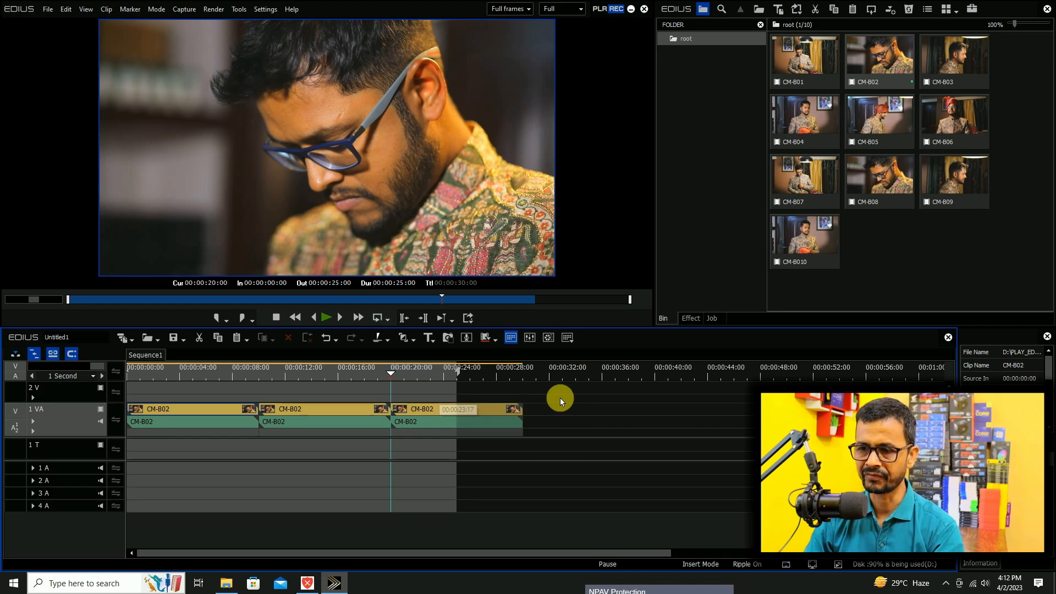
Step: Export the range between in and out with the recently used H.264/AVC exporter to the Desktop as B02, and check the job
key("F11")
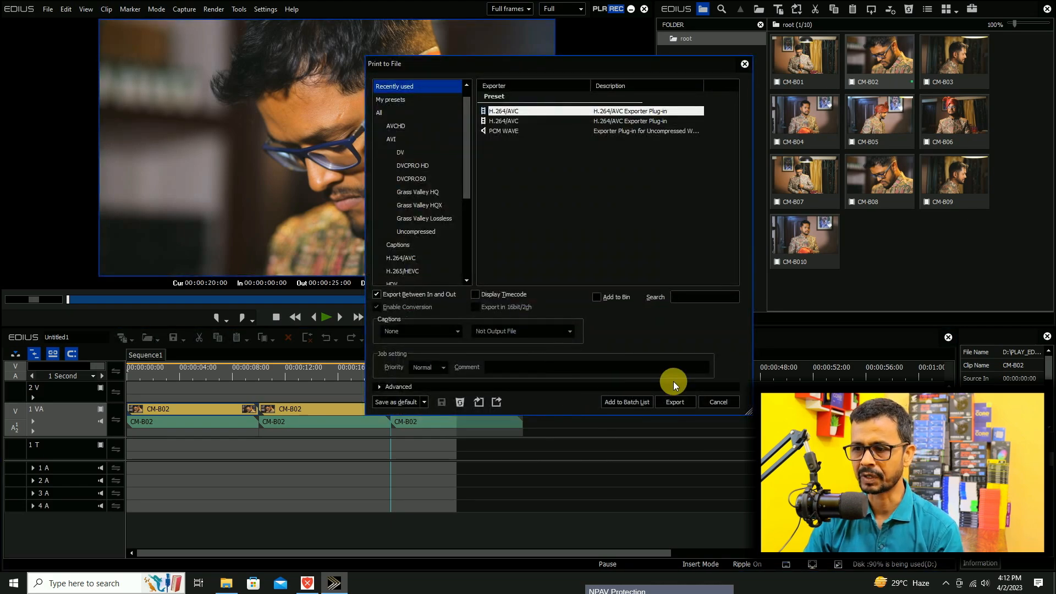
left_click(681, 403)
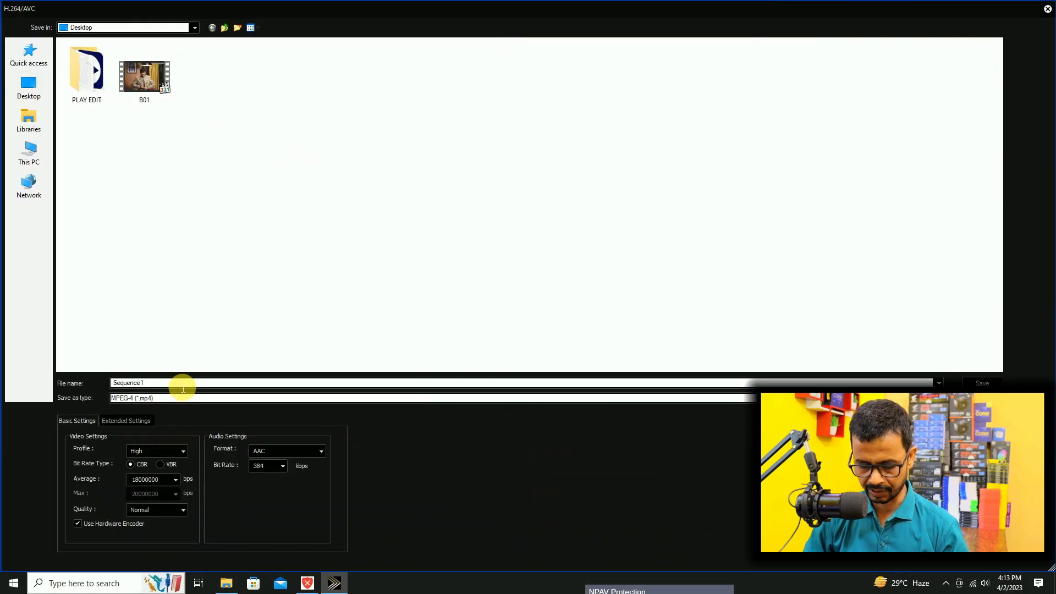
double_click(181, 384)
type("B0")
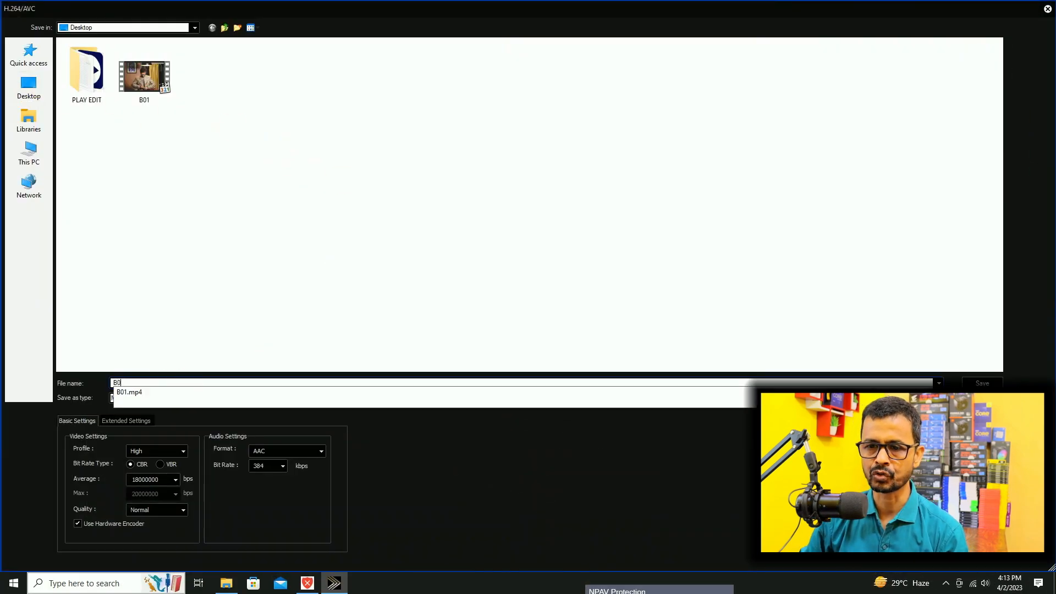
type("2")
key("Return")
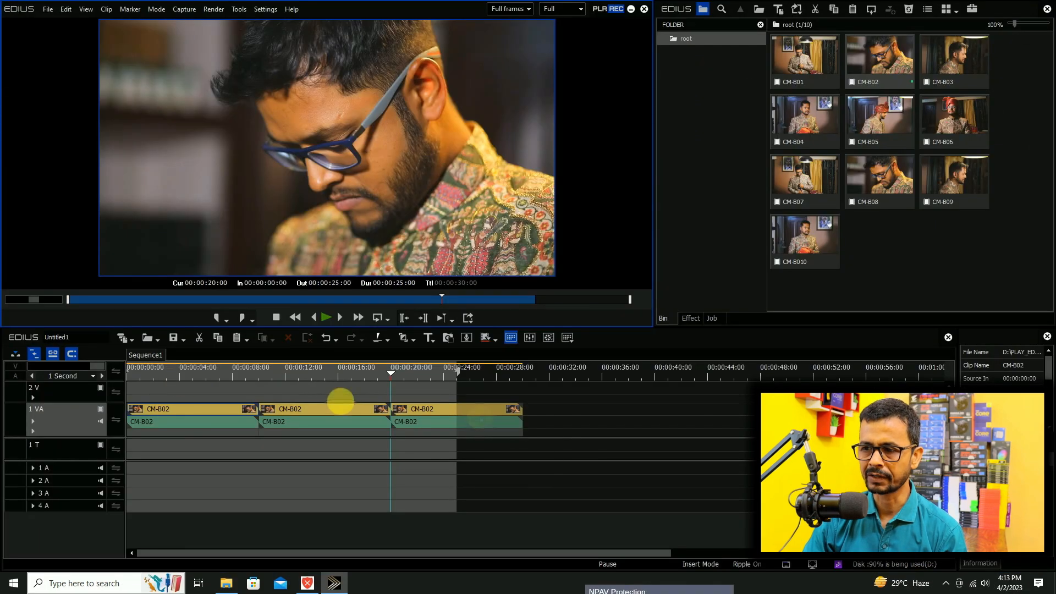
left_click(714, 319)
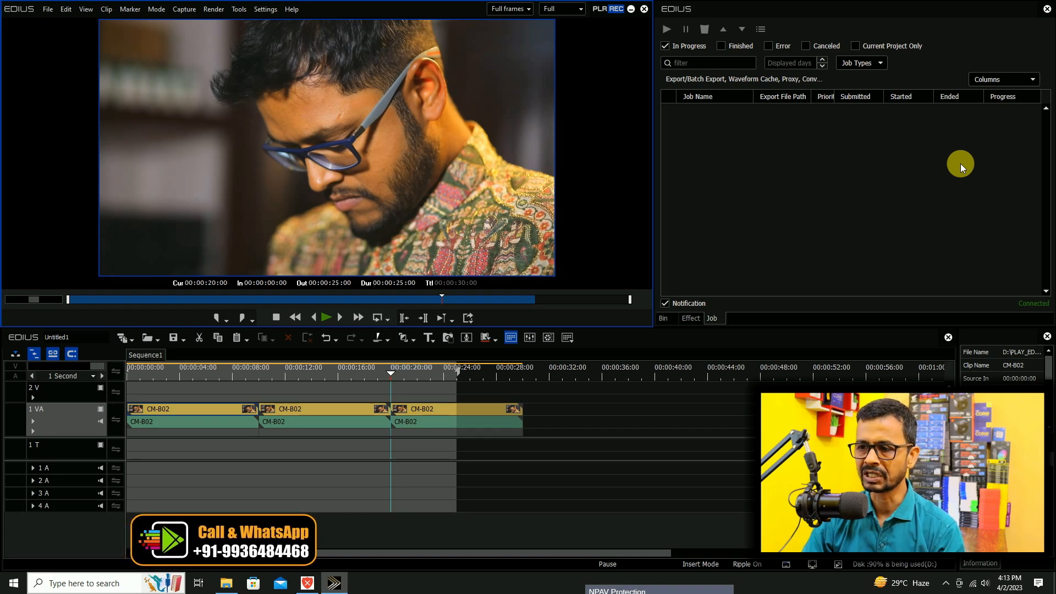
left_click(664, 318)
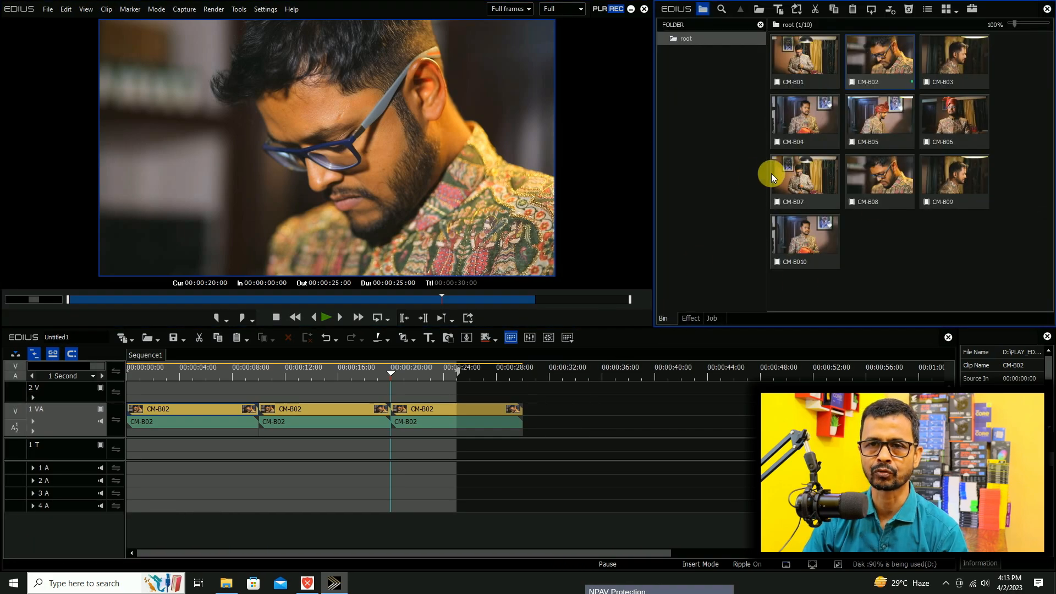
Step: Delete all CM-B clips from the bin's root folder
mouse_move(771, 173)
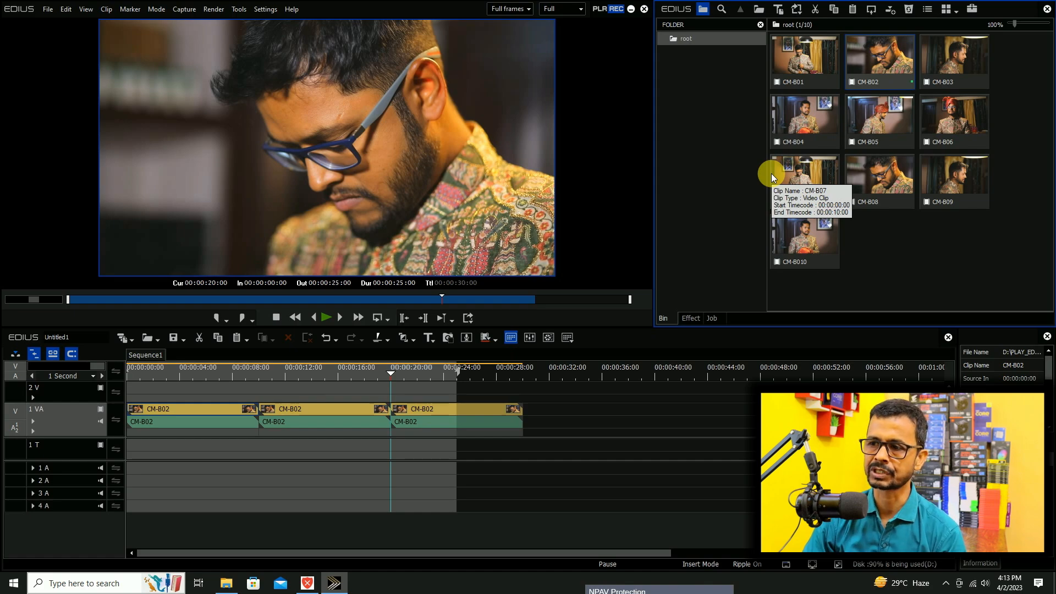
left_click(780, 288)
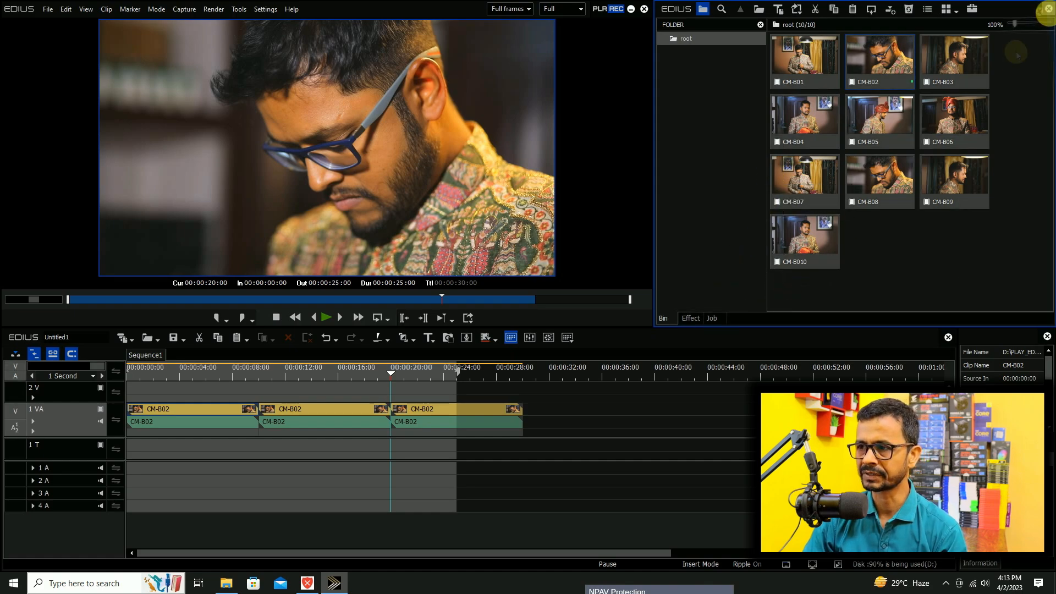
key("ctrl+a")
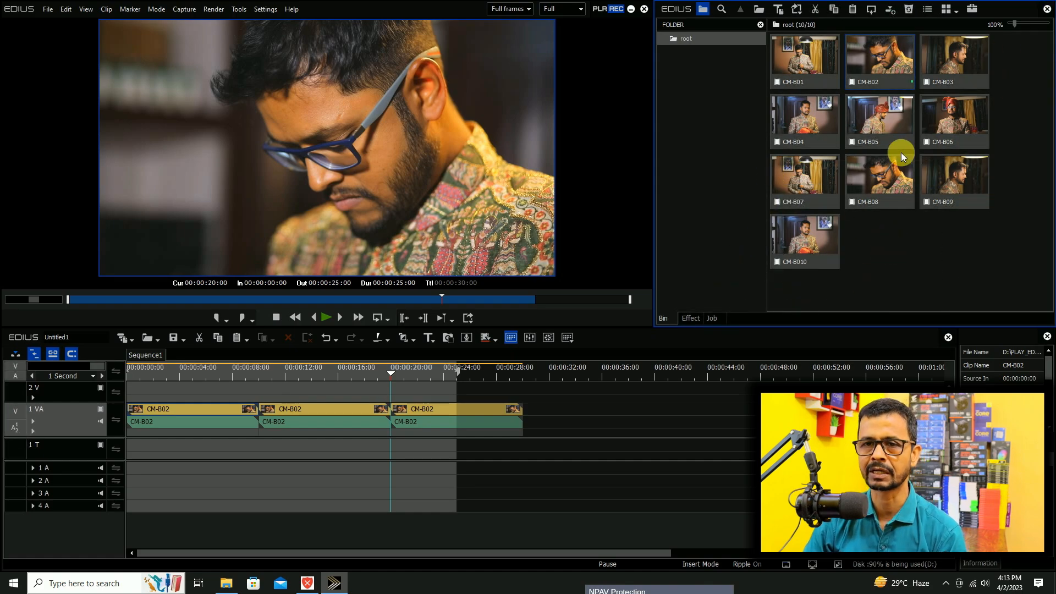
key("Delete")
Step: Import clips CM-C01 to CM-C10 from the CM-COUPLE folder into the bin
double_click(839, 115)
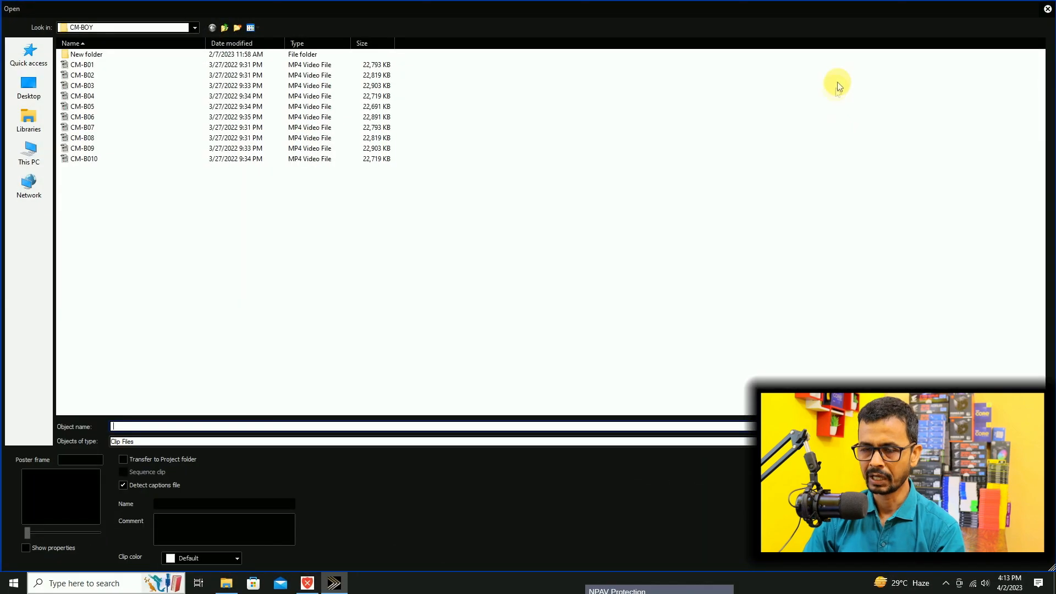
key("BackSpace")
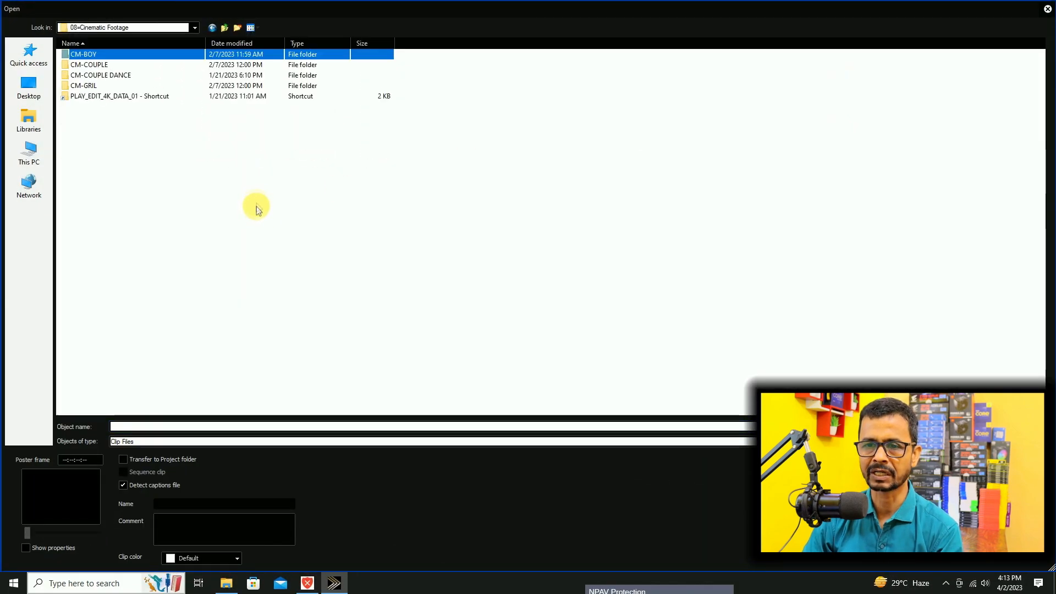
double_click(101, 64)
left_click_drag(118, 204, 86, 60)
key("Return")
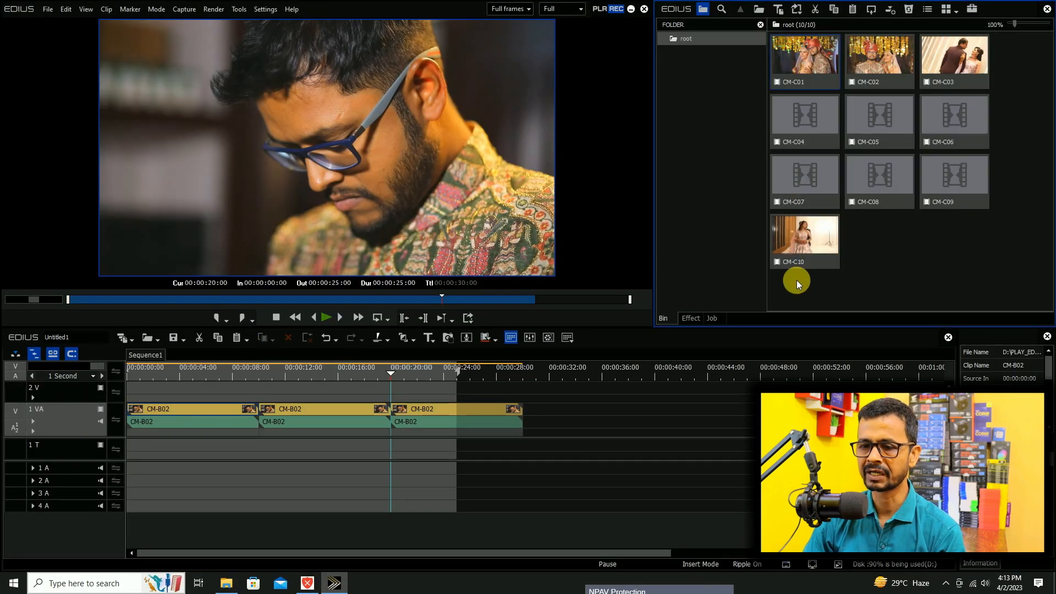
Step: Replace the CM-B02 clips on the 1 VA track with three back-to-back CM-C01 clips starting at 00:00:00:00
left_click(498, 391)
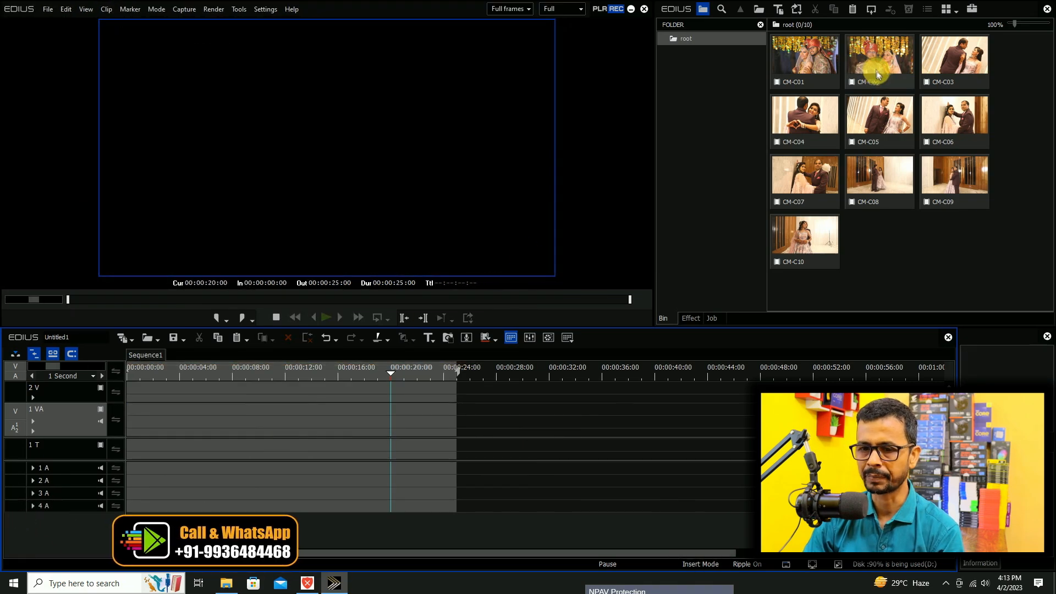
left_click_drag(804, 55, 110, 421)
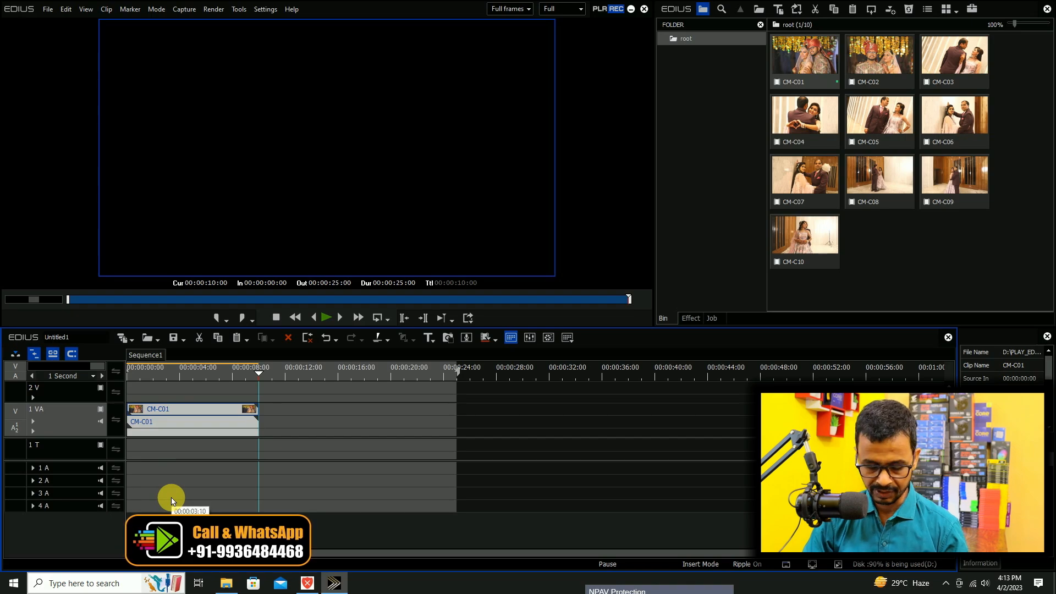
key("ctrl+v")
key("ctrl+v")
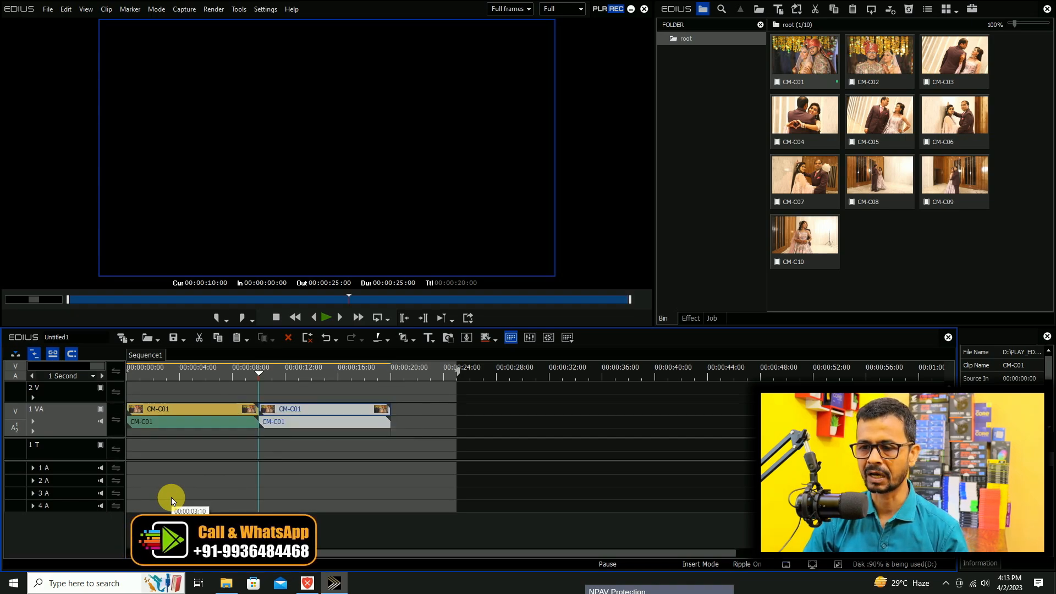
left_click_drag(259, 375, 489, 380)
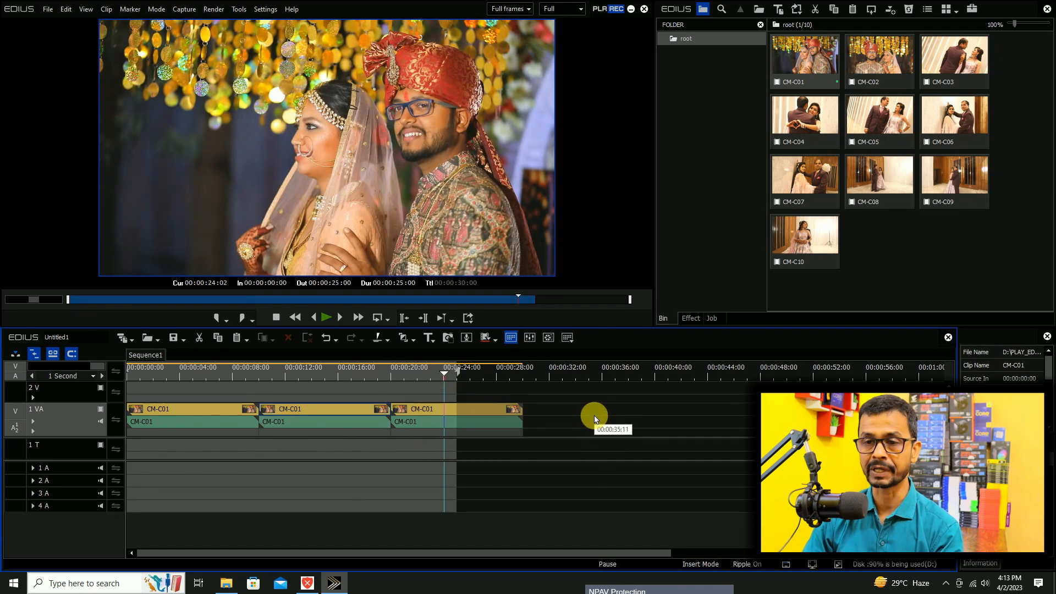
Step: Export the range between in and out as H.264/AVC to the Desktop under the name C01, and check the job progress
key("F11")
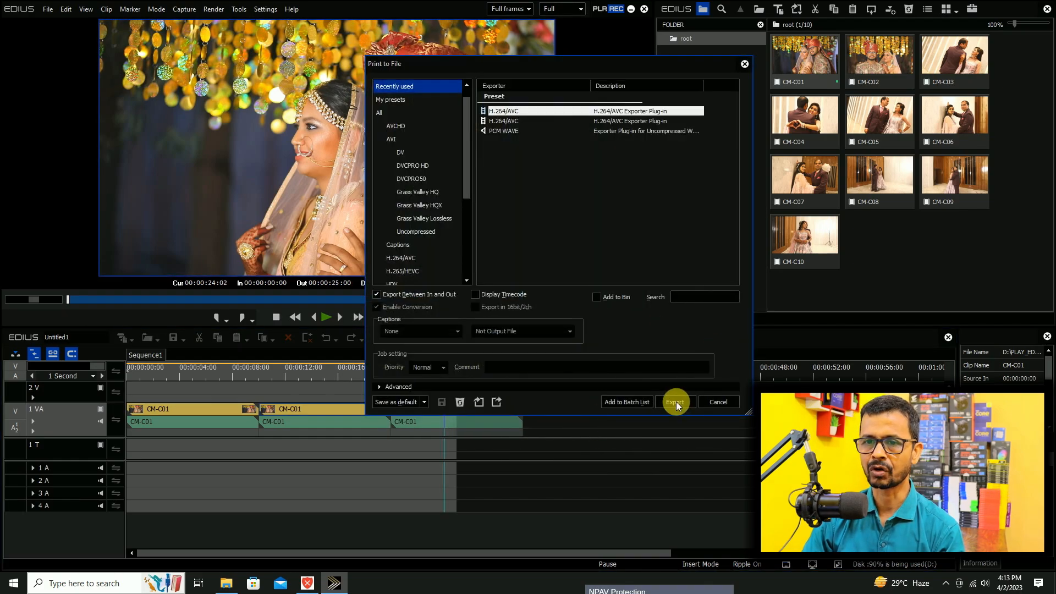
left_click(675, 402)
left_click(29, 91)
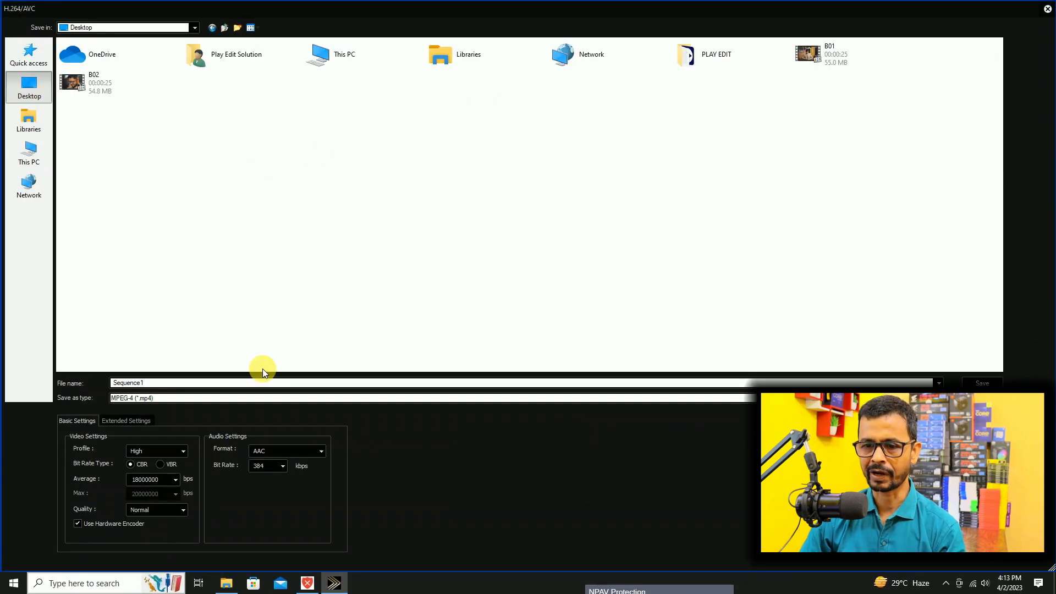
double_click(195, 387)
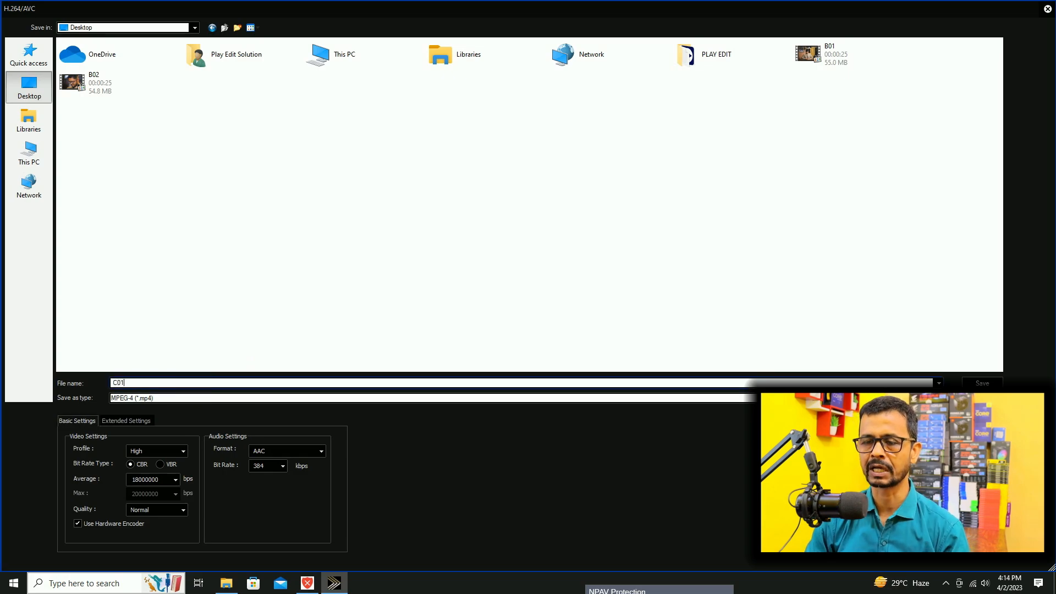
key("Return")
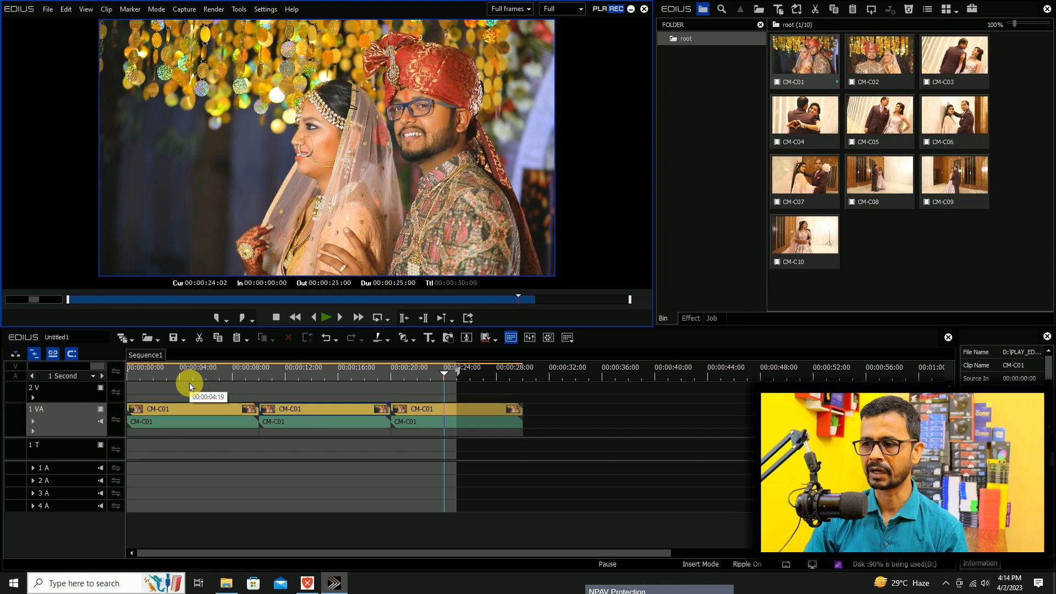
left_click(712, 318)
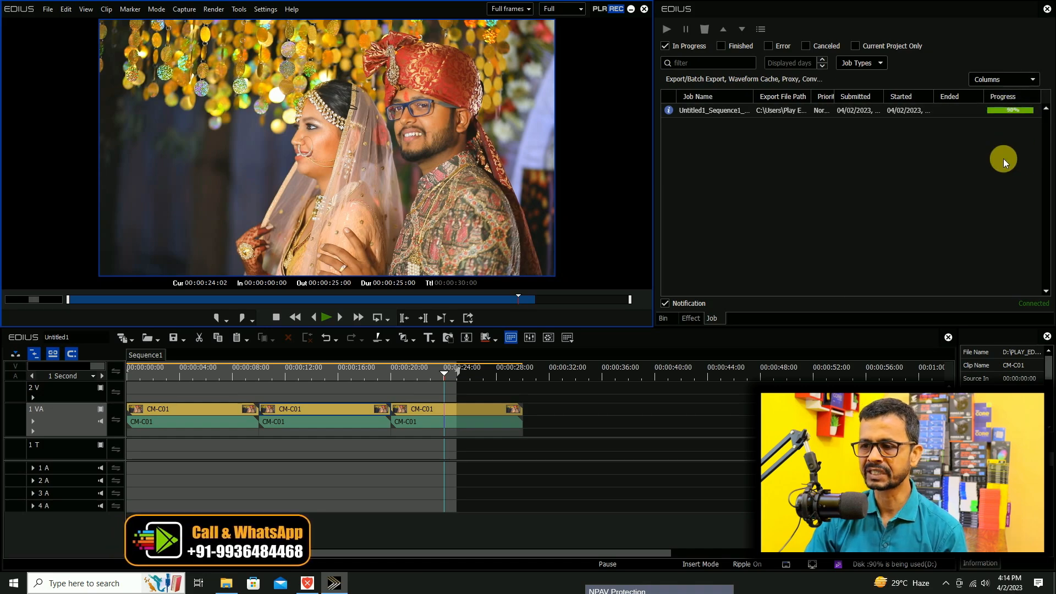
left_click(664, 319)
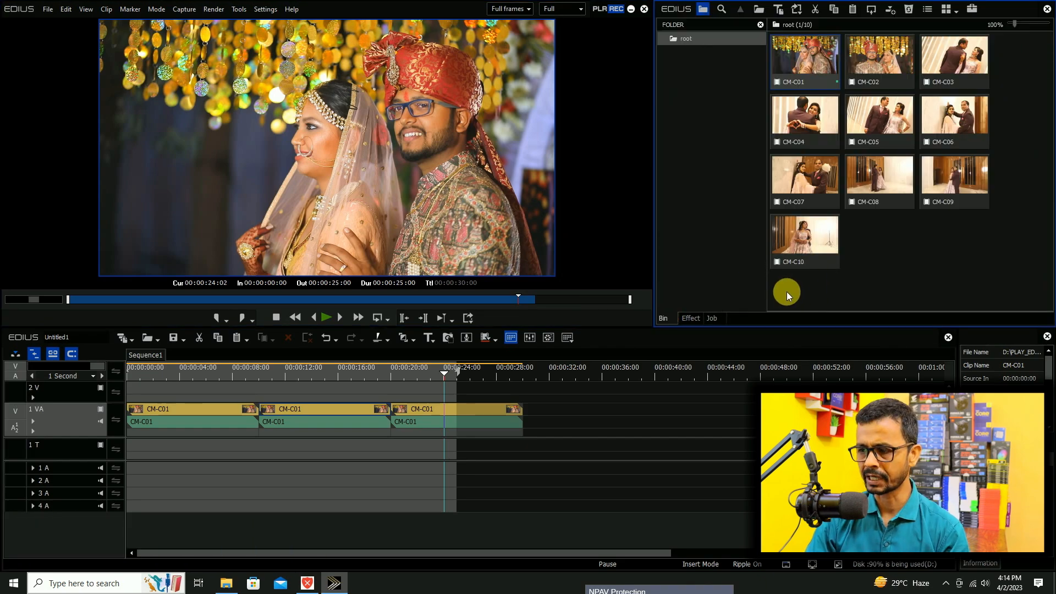
Step: Replace the CM-C clips in the bin's root folder with the imported CM-G clips, CM-G01 to CM-G10
key("ctrl+a")
key("Delete")
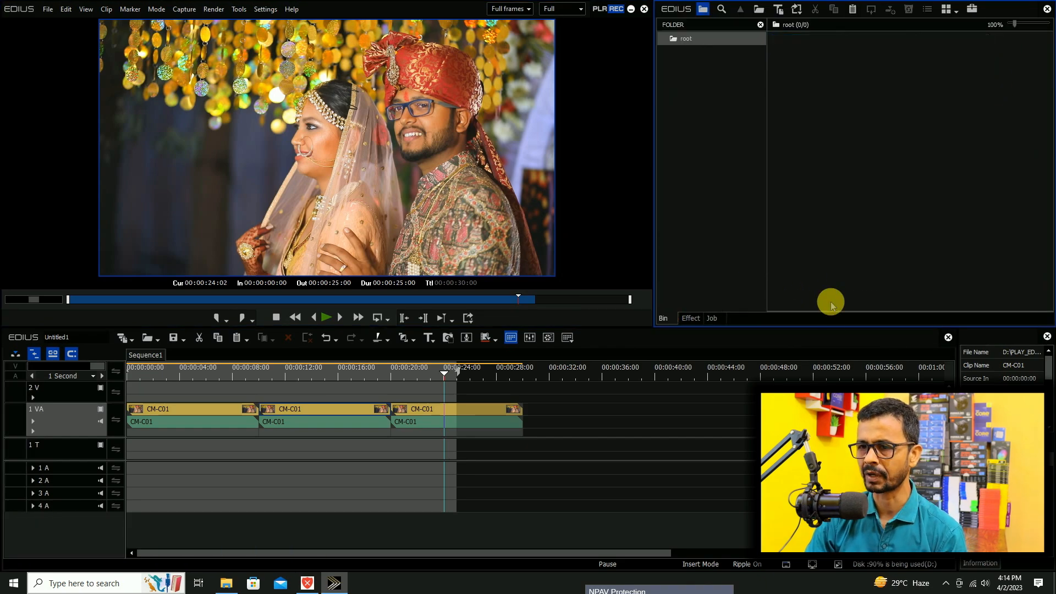
double_click(807, 155)
key("BackSpace")
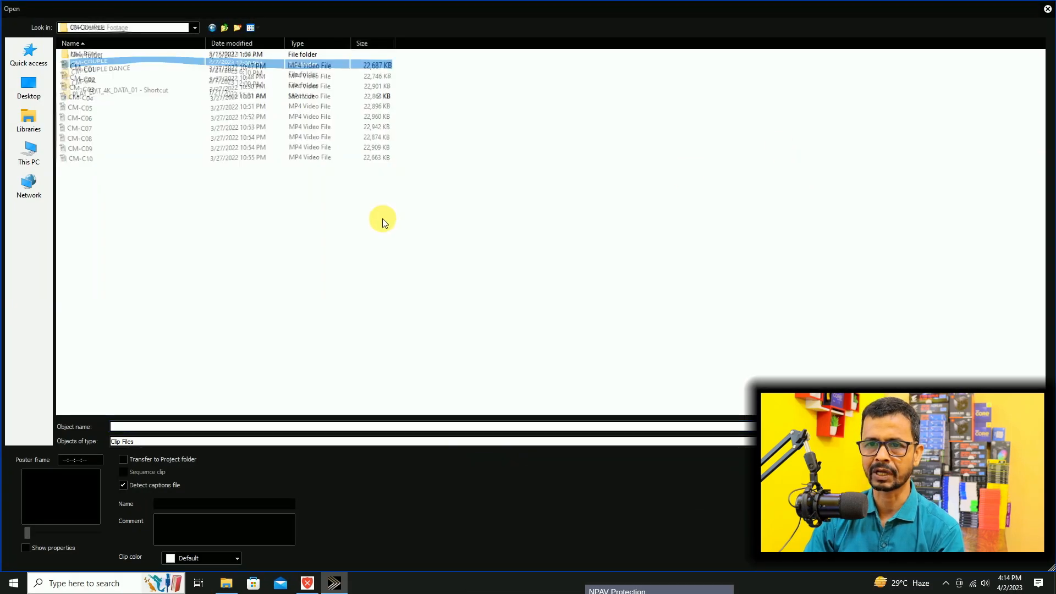
double_click(95, 85)
left_click_drag(87, 217, 85, 69)
key("Return")
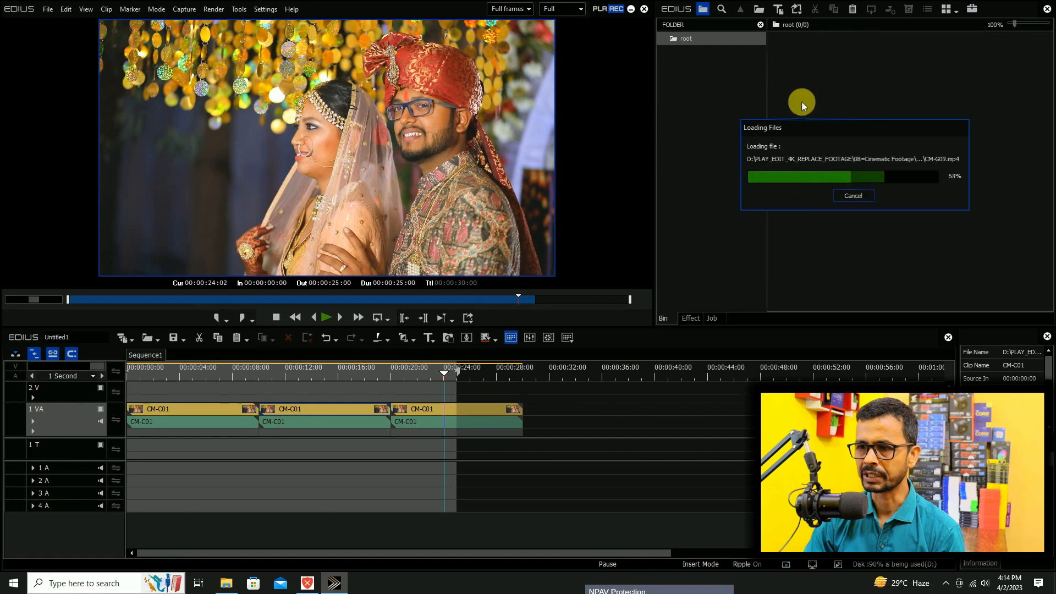
Step: Replace the CM-C01 clips on the 1 VA track with three back-to-back CM-G01 clips from 00:00:00:00, and scrub to the out point at 00:00:25:00
left_click_drag(497, 384, 28, 551)
key("Delete")
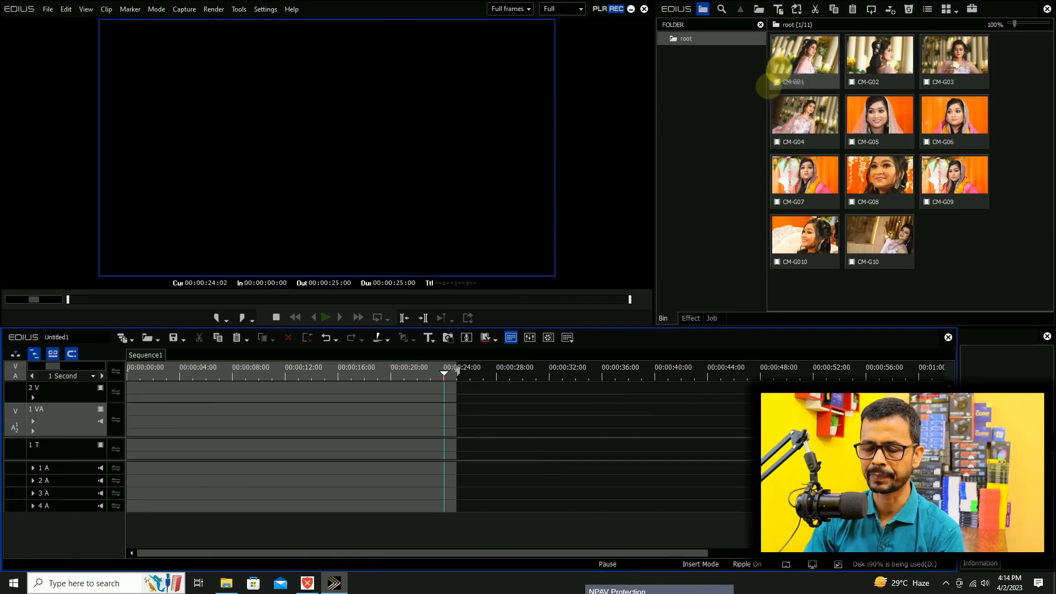
left_click_drag(772, 71, 105, 413)
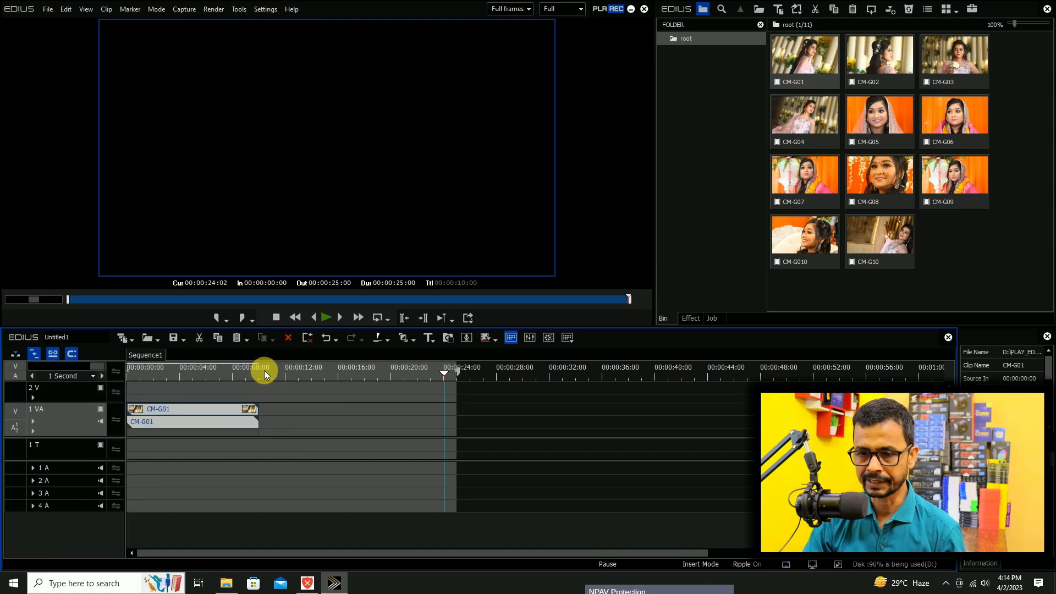
left_click(259, 371)
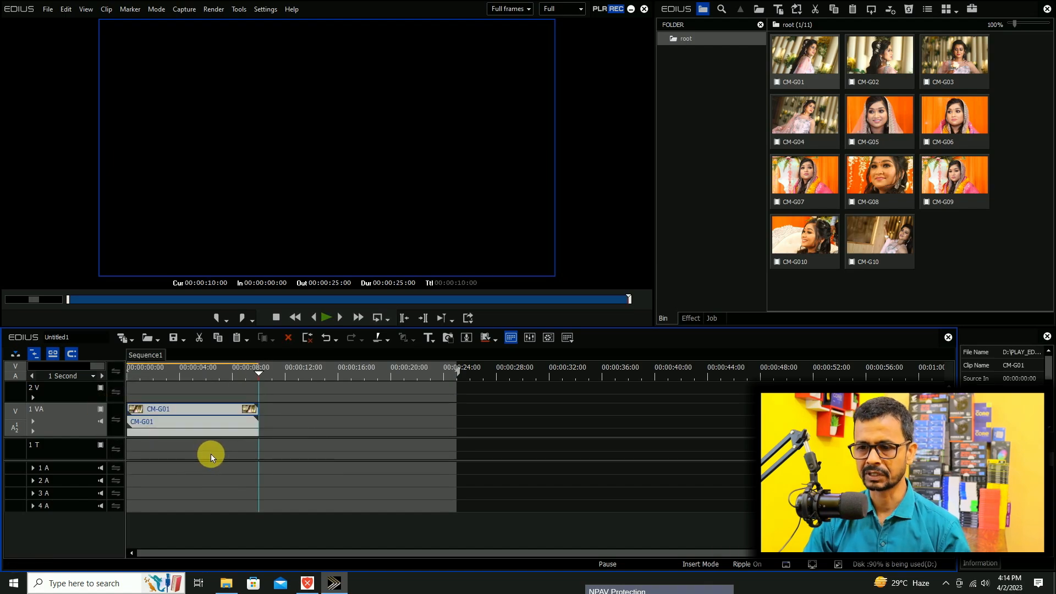
key("ctrl+c")
key("ctrl+v")
key("ctrl+v")
left_click(339, 375)
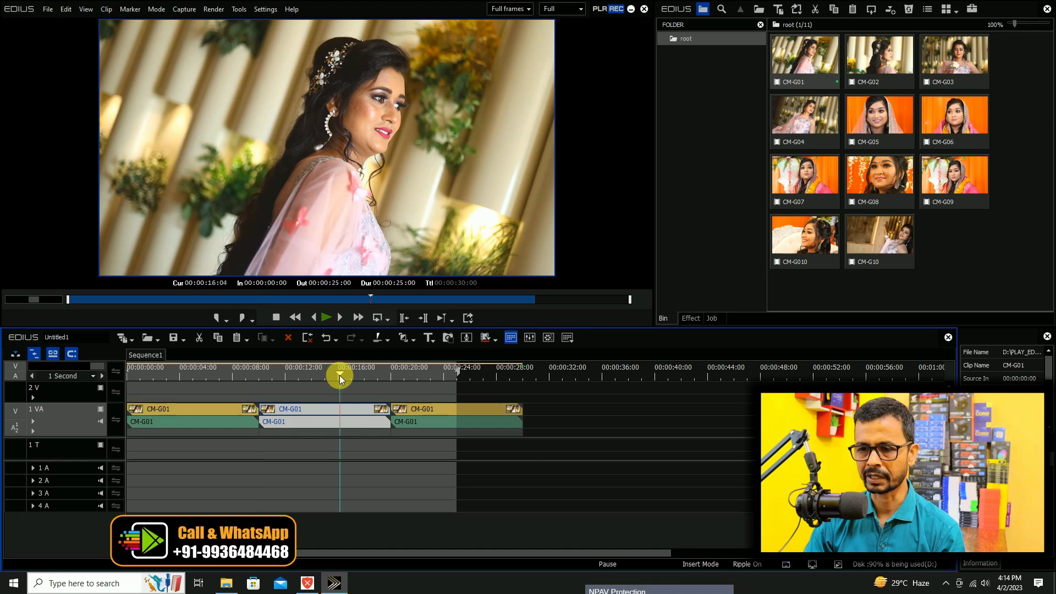
left_click_drag(338, 375, 401, 376)
left_click_drag(501, 388, 38, 509)
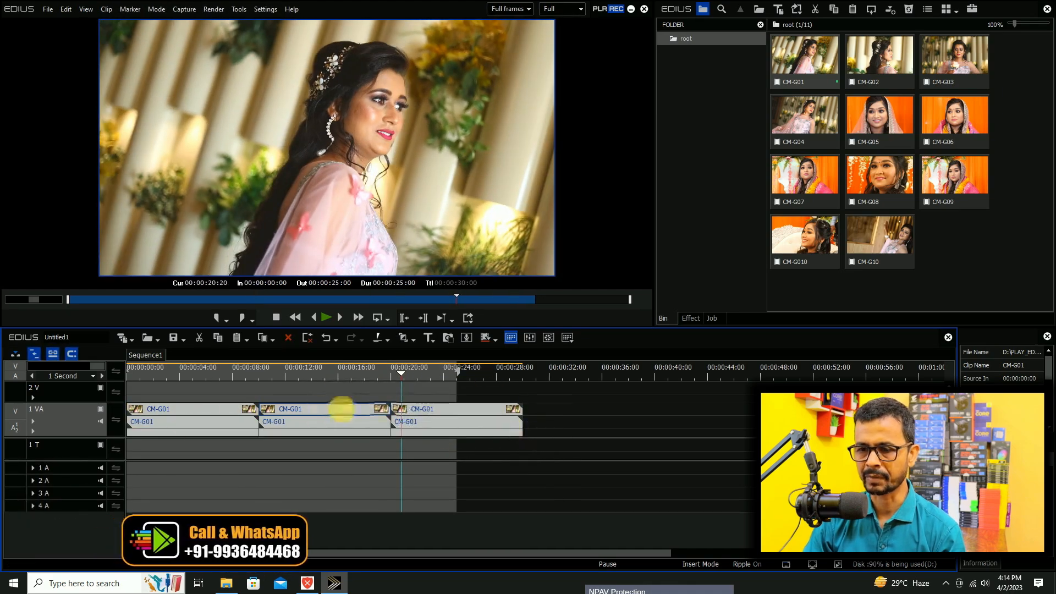
left_click(316, 377)
left_click(456, 375)
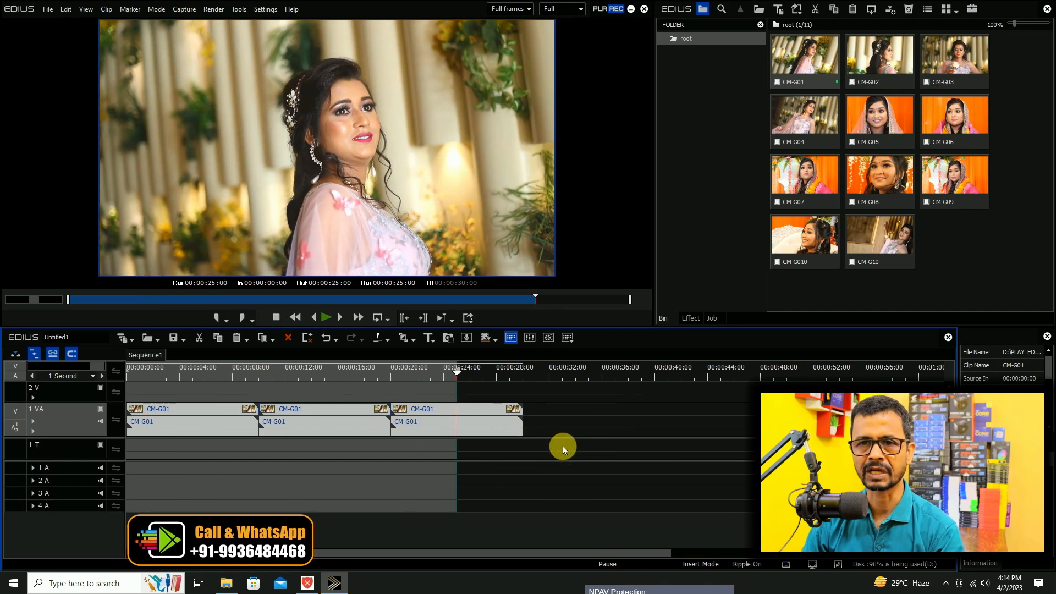
Step: Export the range between in and out as H.264/AVC to the Desktop under the name G01, and check the job list
key("F11")
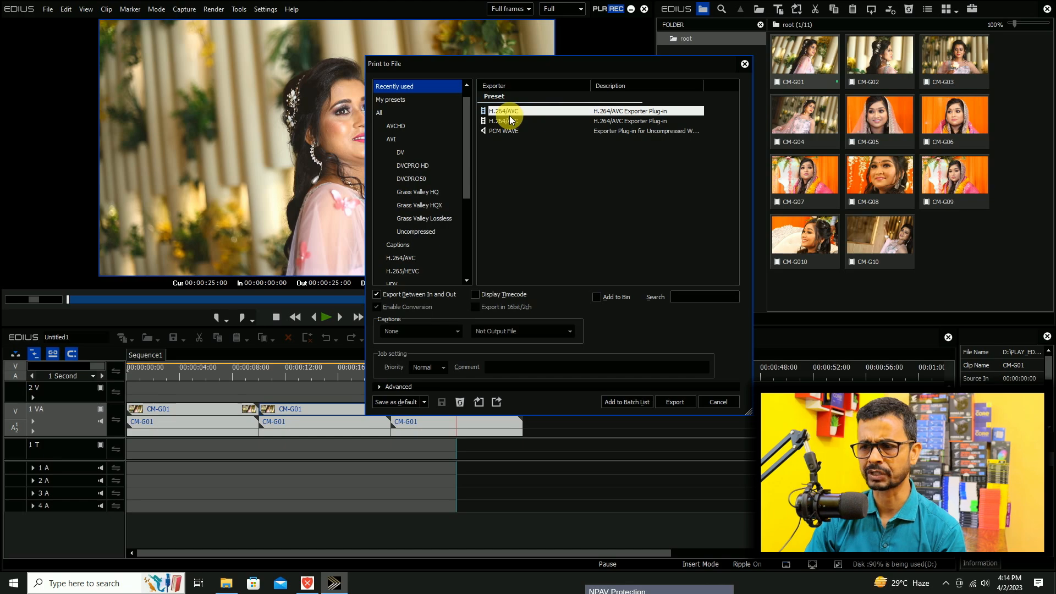
left_click(674, 407)
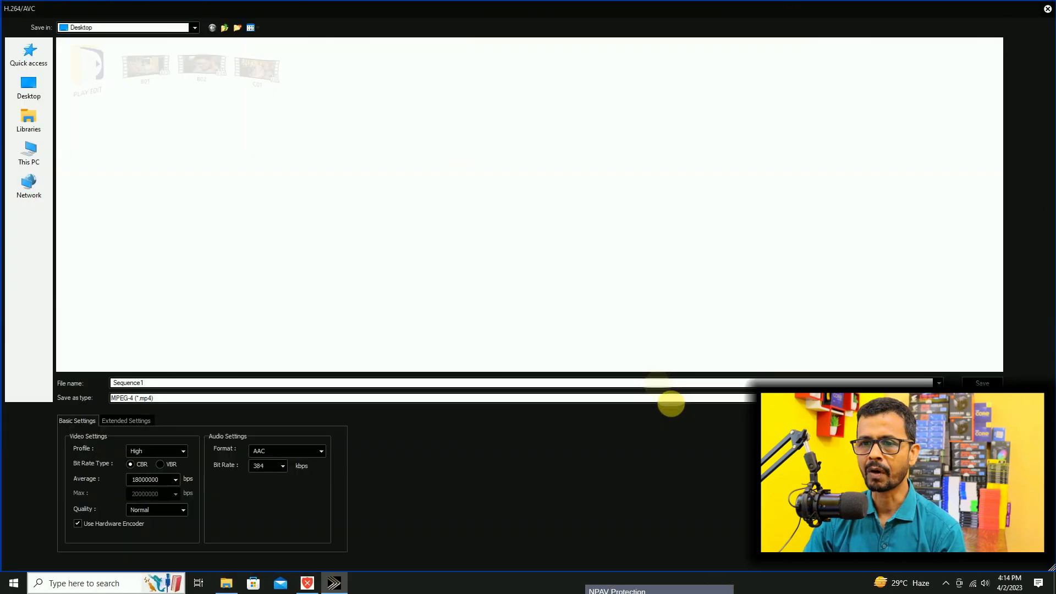
left_click(30, 87)
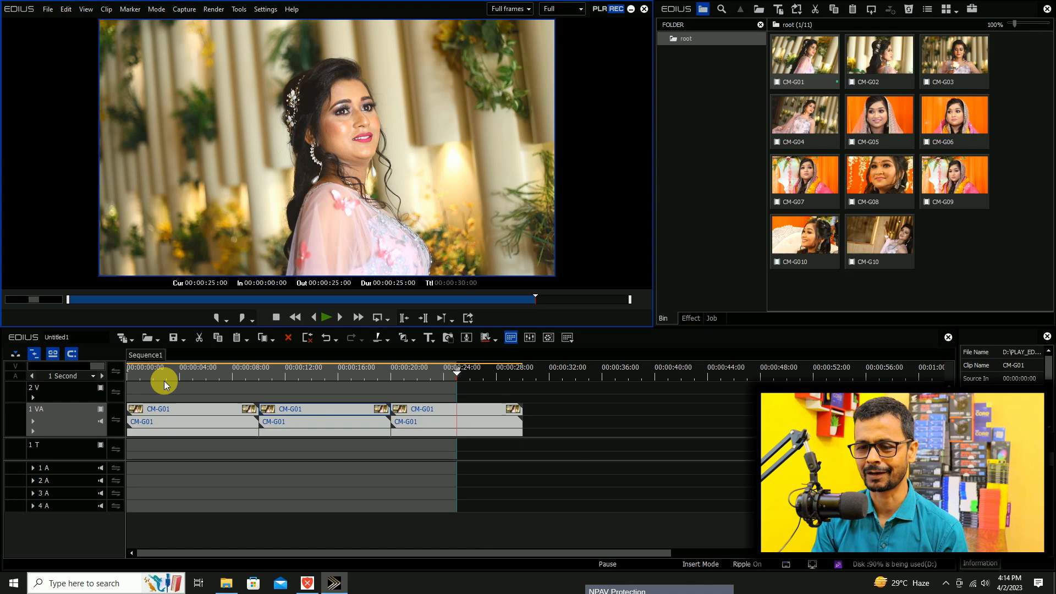
left_click(712, 318)
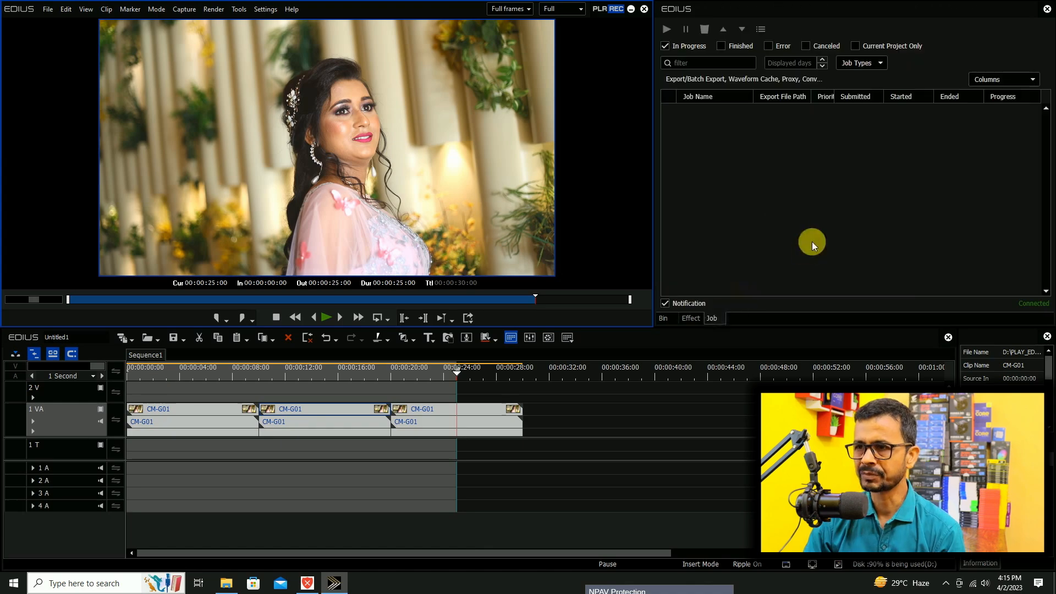
Step: Minimize the editor and examine the exported files B01, B02, C01 and G01 on the Desktop
left_click(634, 12)
left_click_drag(82, 59, 330, 187)
left_click(321, 20)
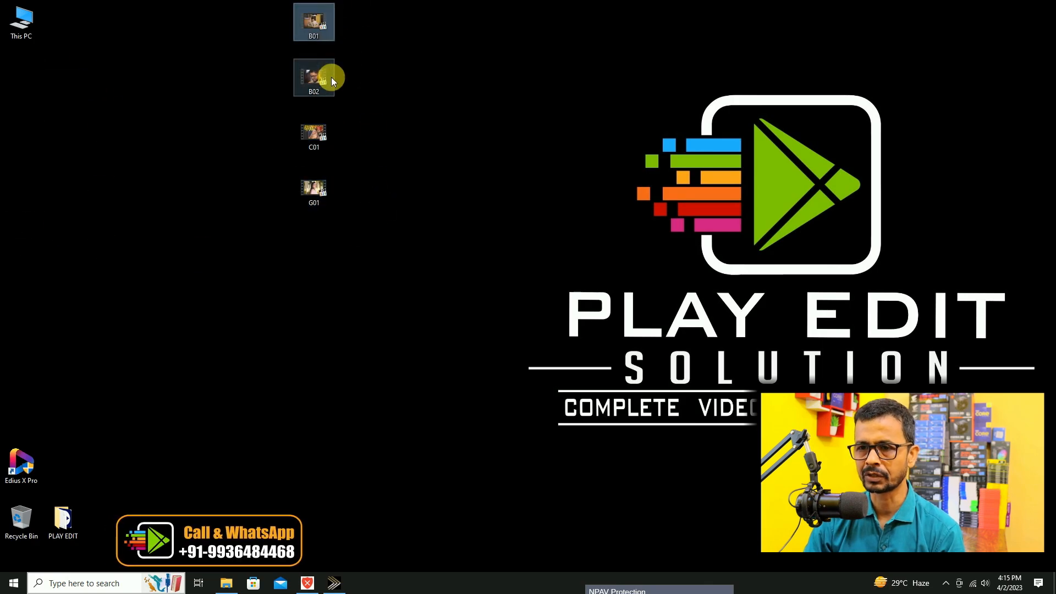
left_click(324, 137)
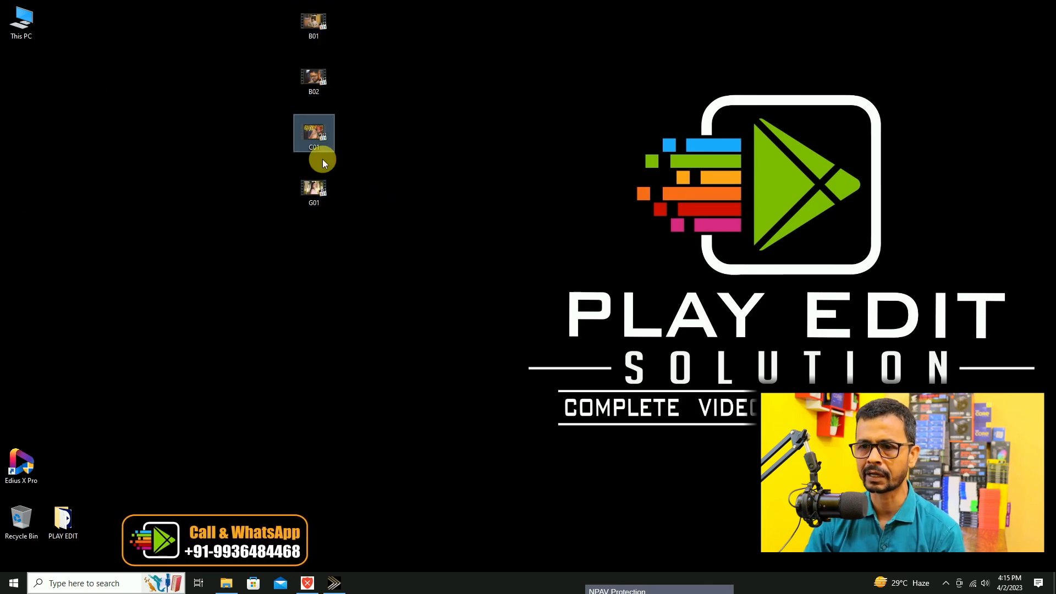
left_click(317, 184)
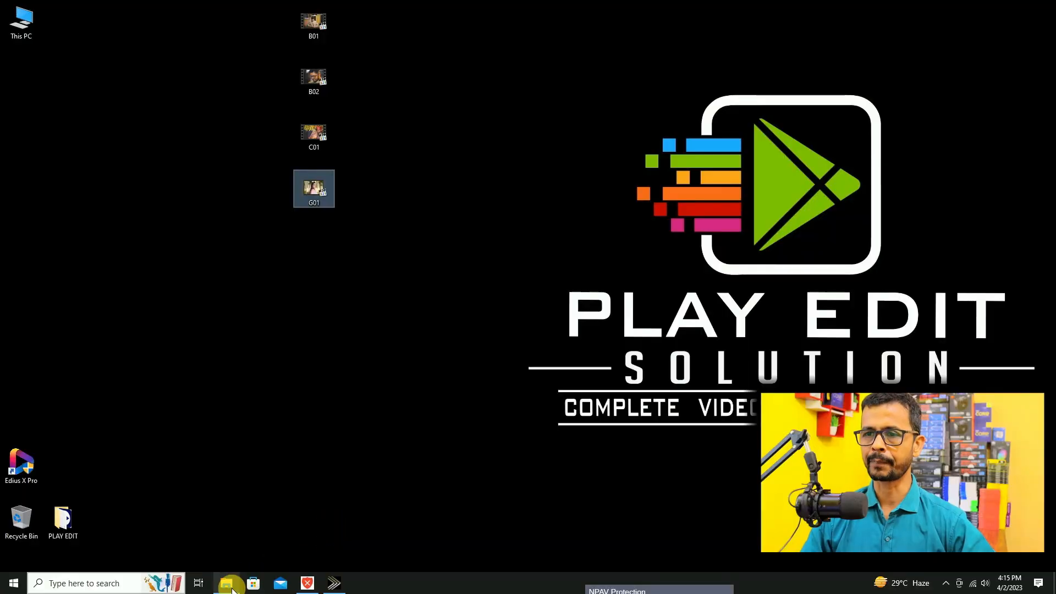
Step: Switch to the File Explorer window of the 01=Song Footag folder and show its videos as large icons
left_click(227, 584)
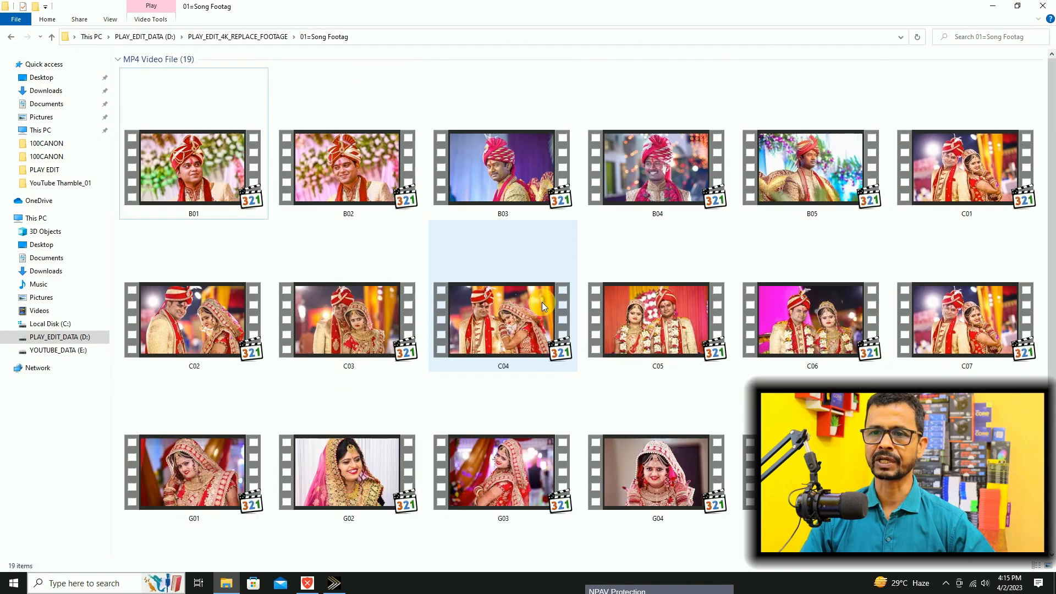
left_click(113, 20)
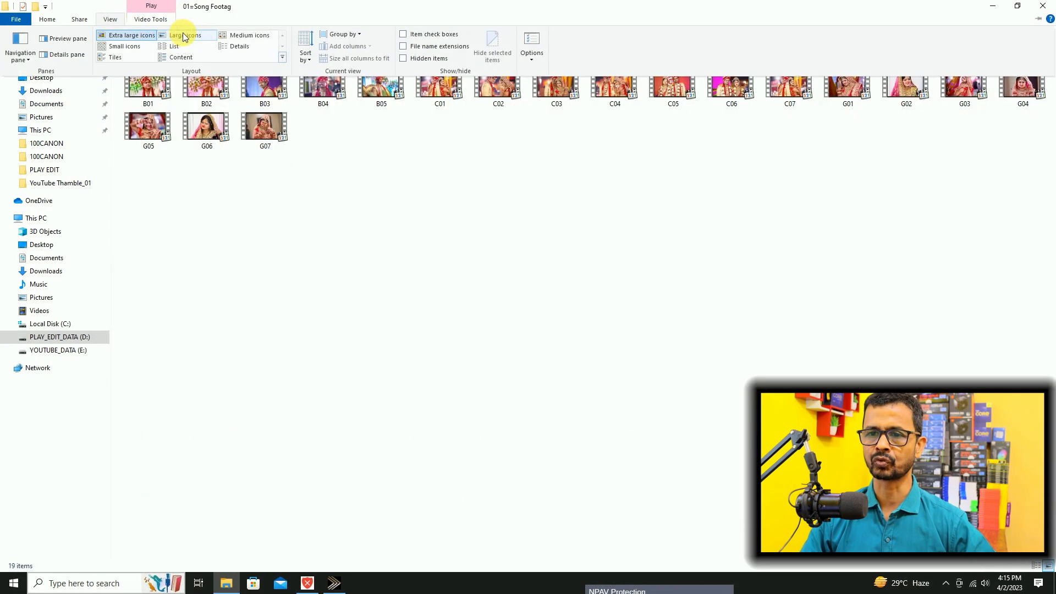
left_click(183, 36)
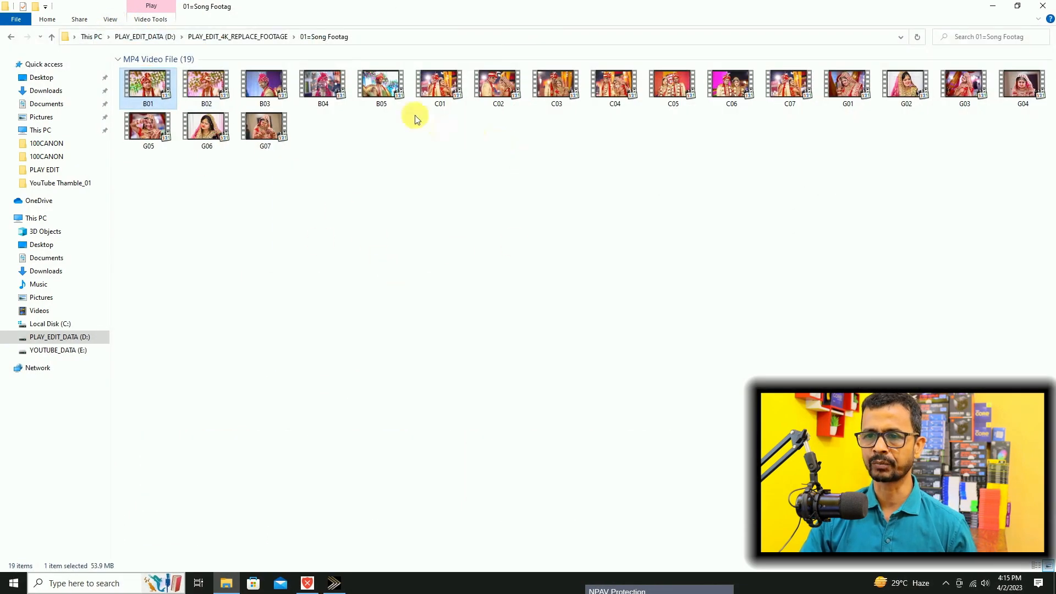
Step: Count the song footage by selecting the groups B01 to B05, C01 to C07 and G01 to G07, then the whole folder
left_click(387, 101, "shift")
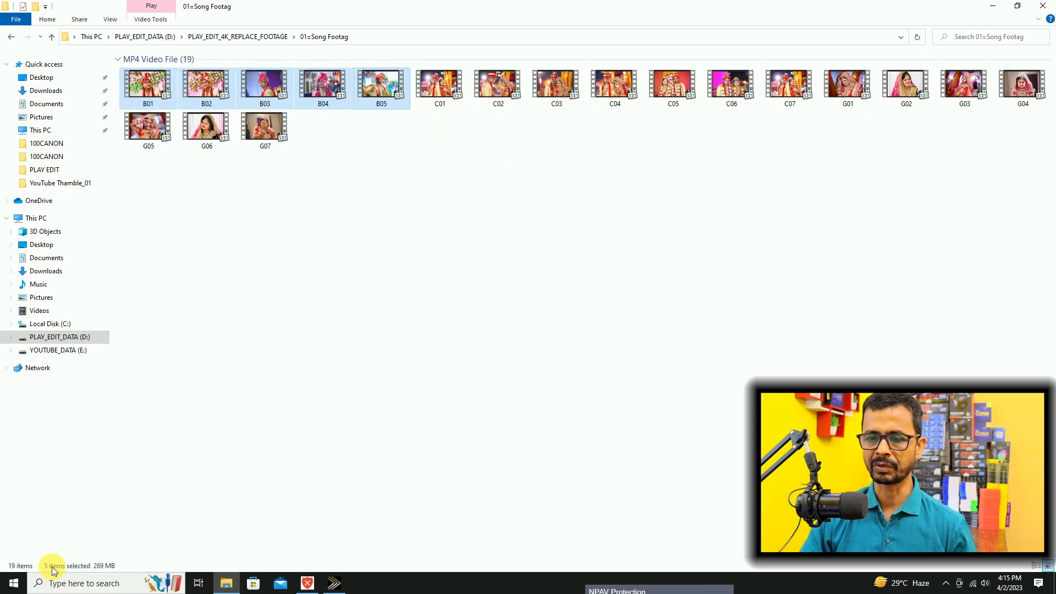
left_click(434, 90)
left_click(800, 90, "shift")
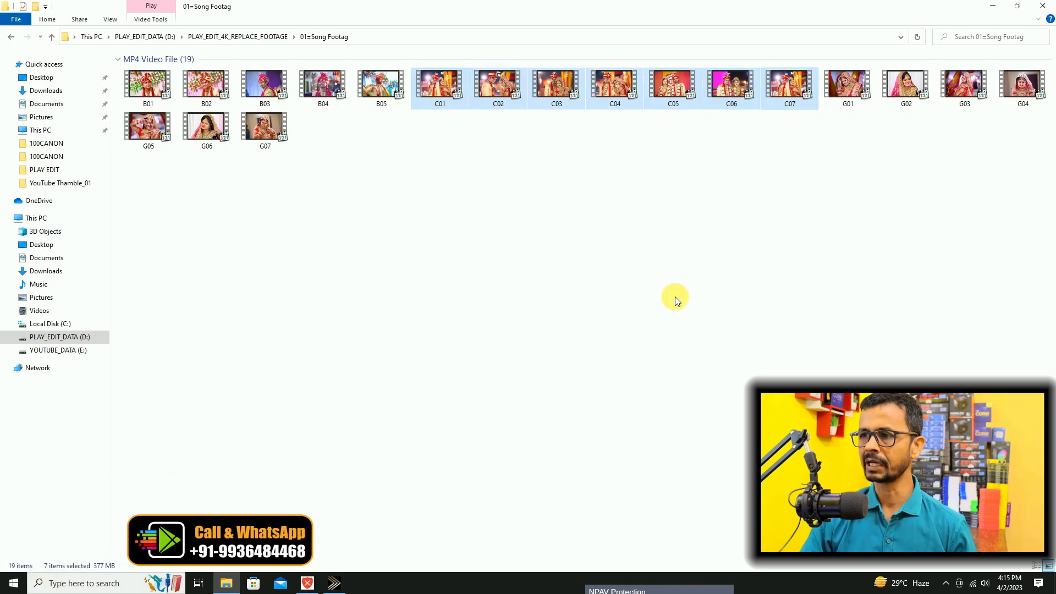
left_click(853, 81)
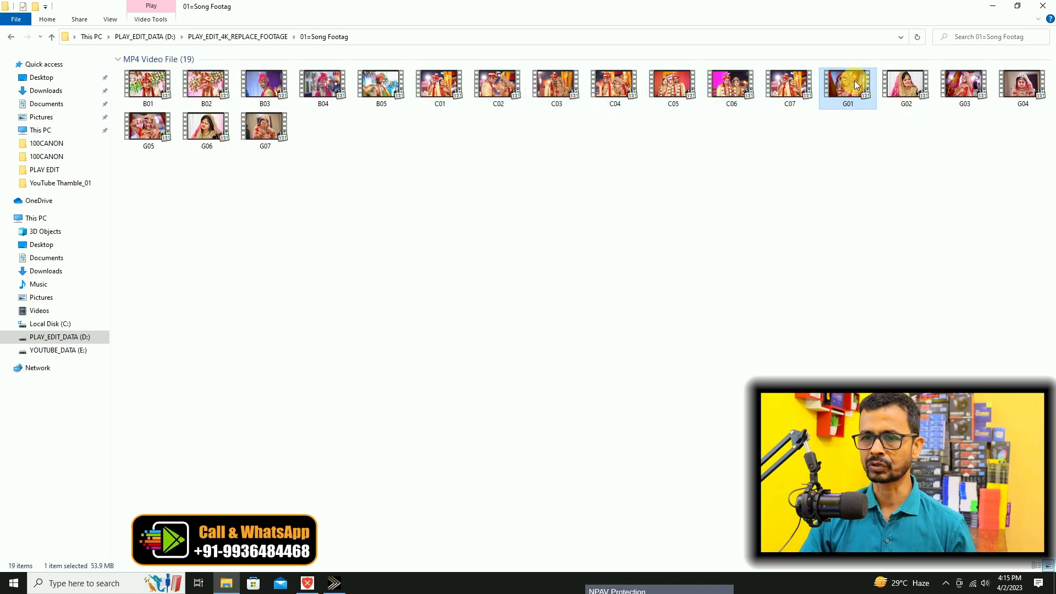
left_click(274, 140, "shift")
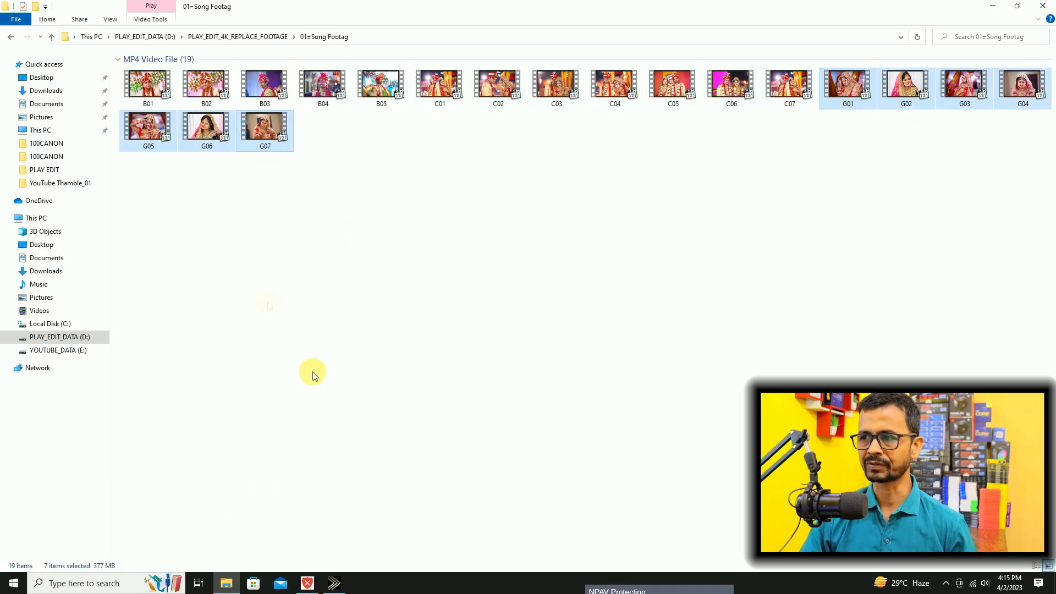
left_click(117, 229)
key("ctrl+a")
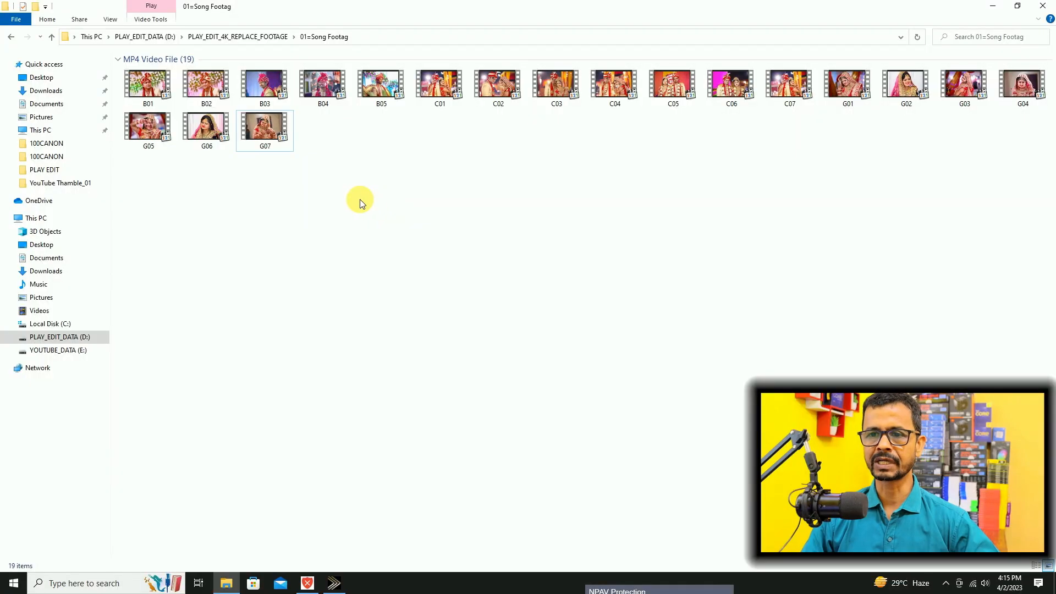
Step: Check the file size of clip G06 in its properties and close them
left_click(223, 143)
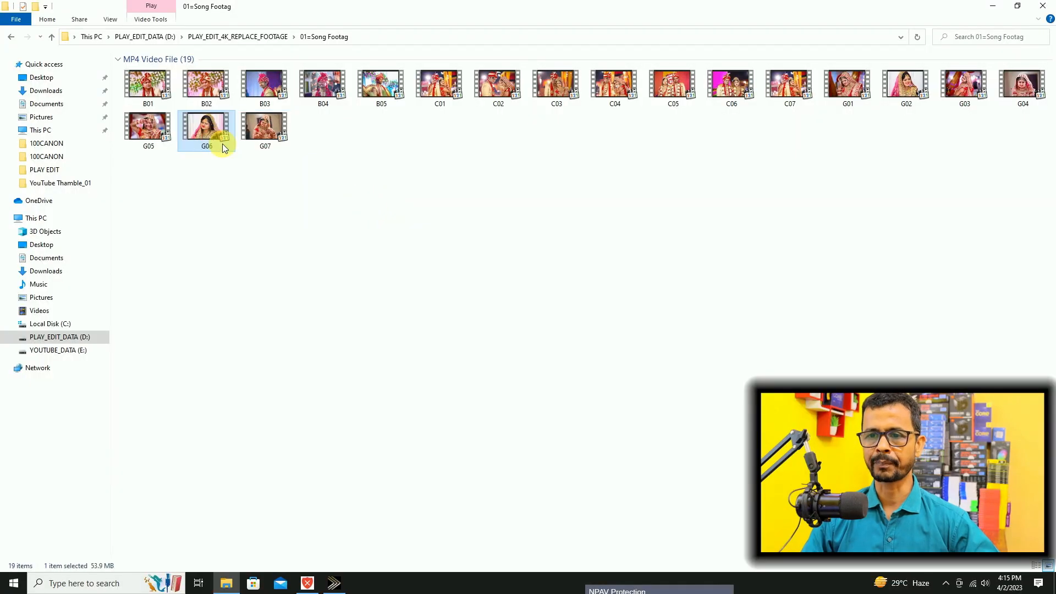
right_click(209, 128)
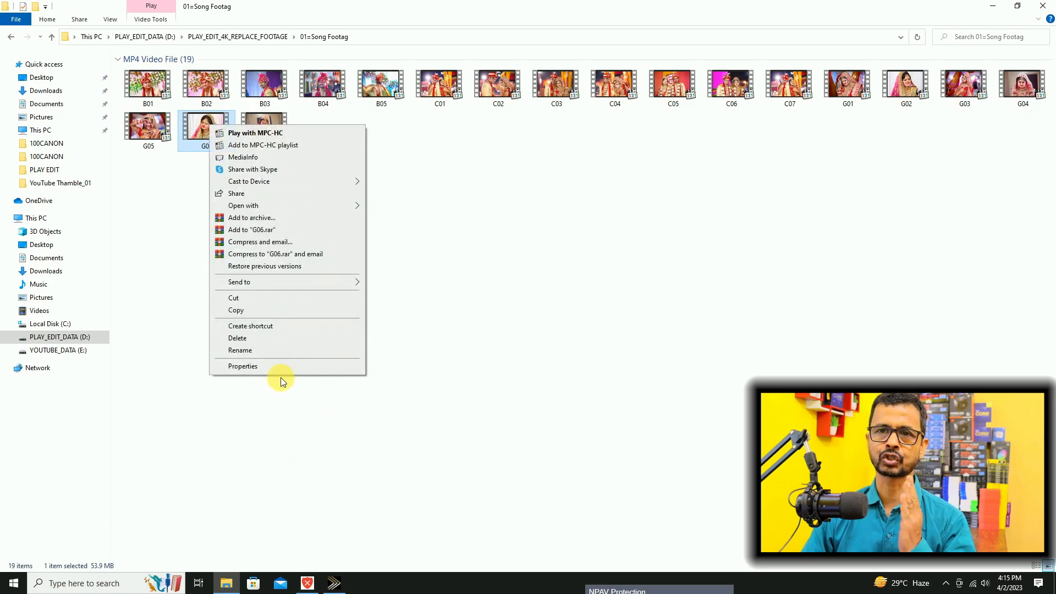
left_click(265, 364)
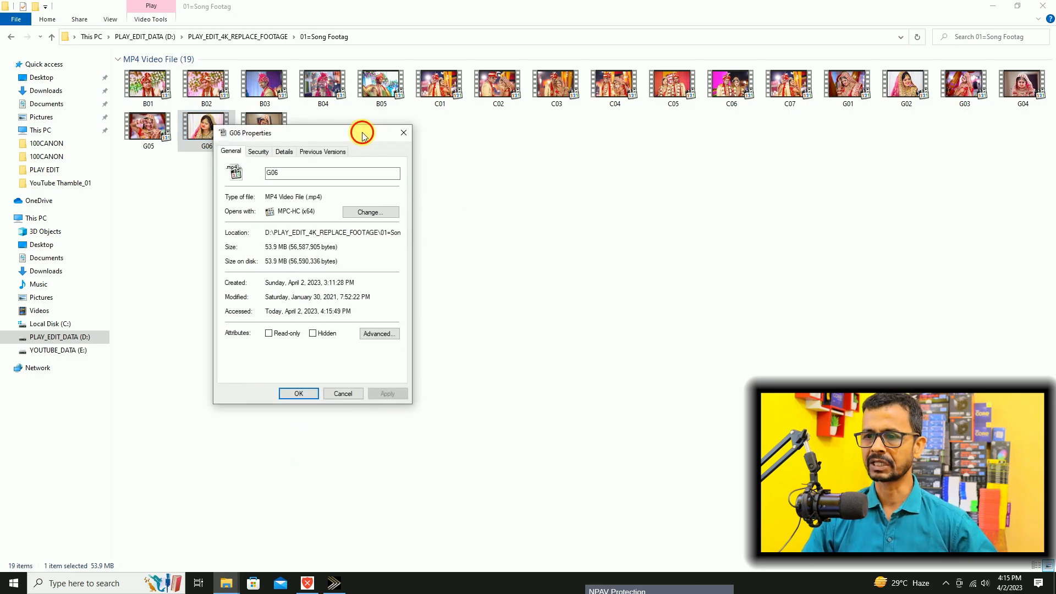
left_click_drag(363, 135, 578, 131)
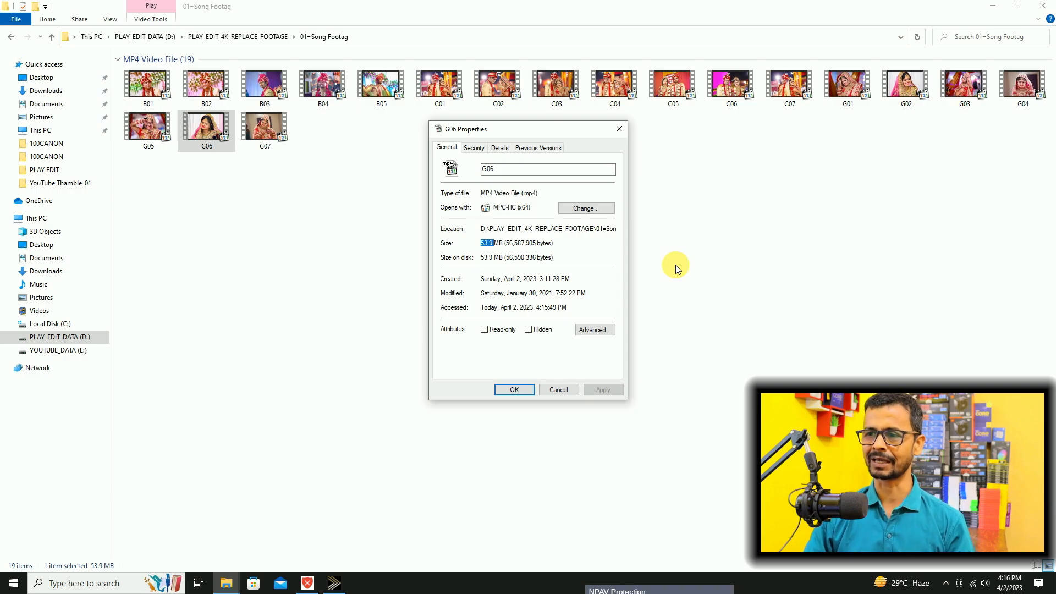
left_click(619, 128)
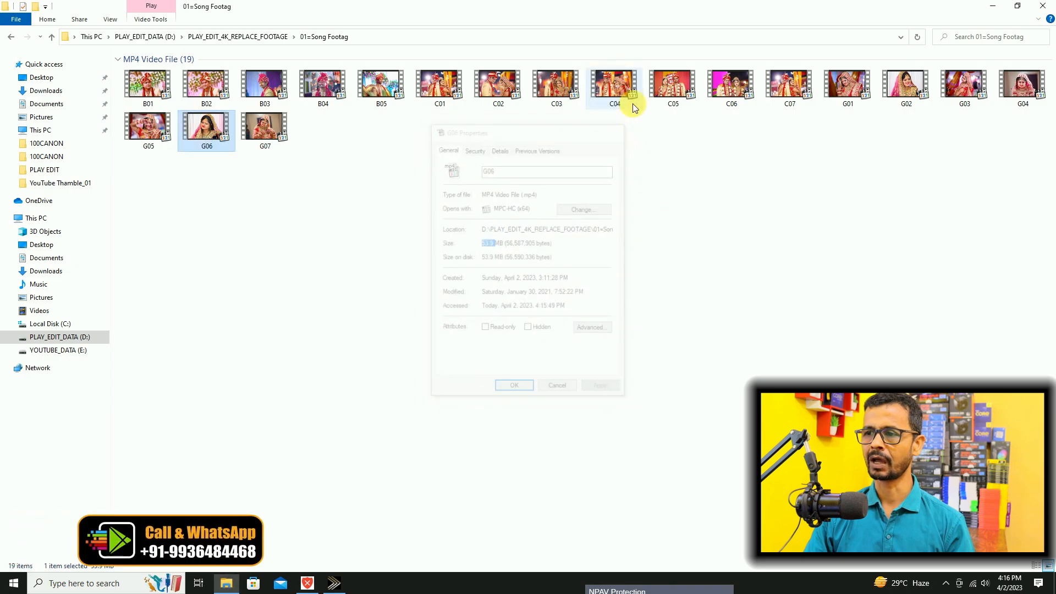
Step: Restore the folder window to a smaller size and check the sizes of PLAY_EDIT_4K_REPLACE_FOOTAGE on drive D: and its 01=Song Footag subfolder
double_click(738, 5)
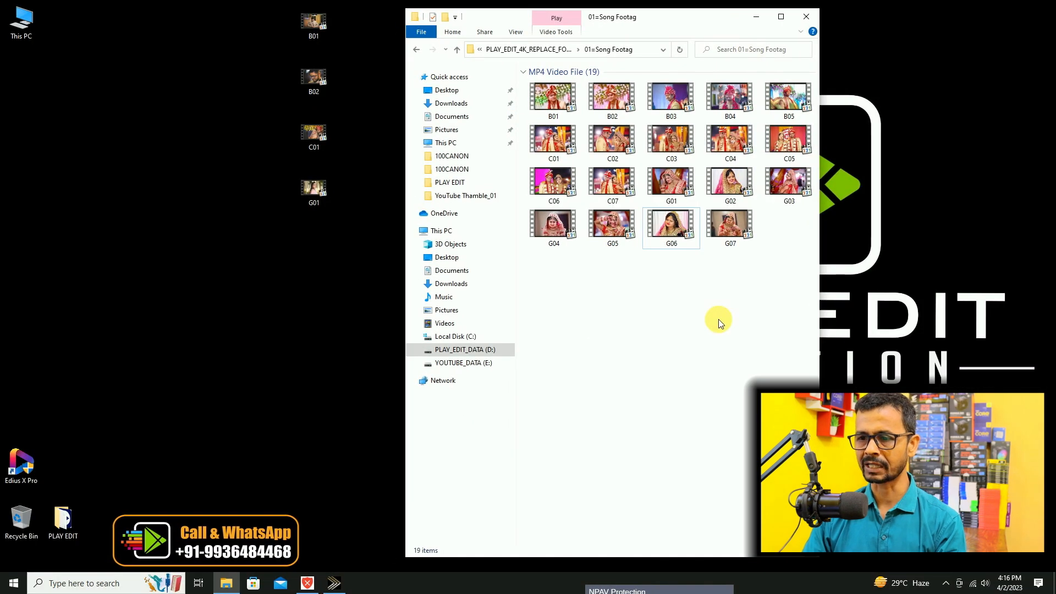
left_click(475, 350)
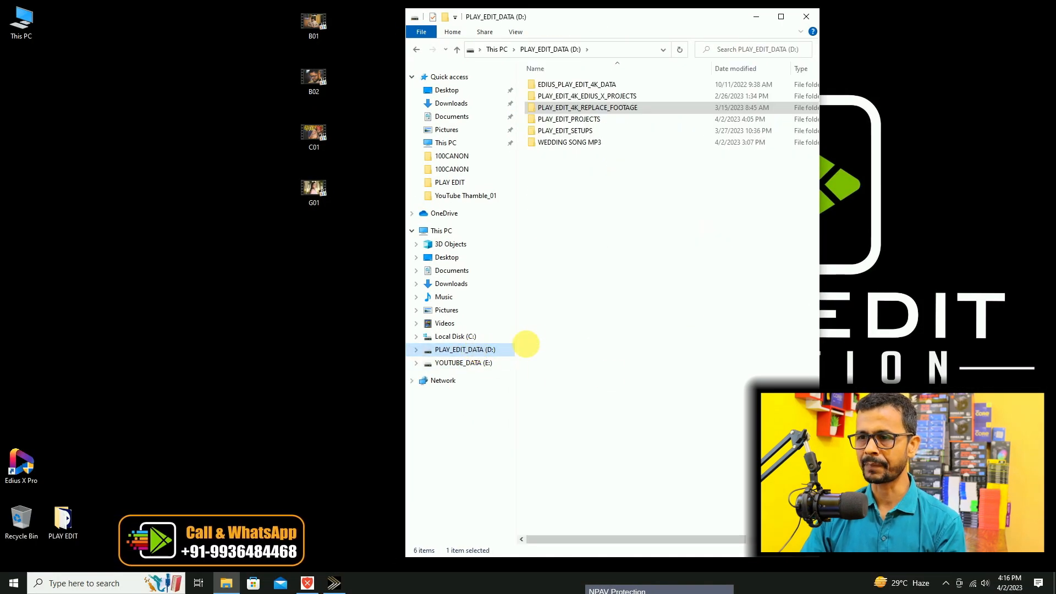
mouse_move(586, 109)
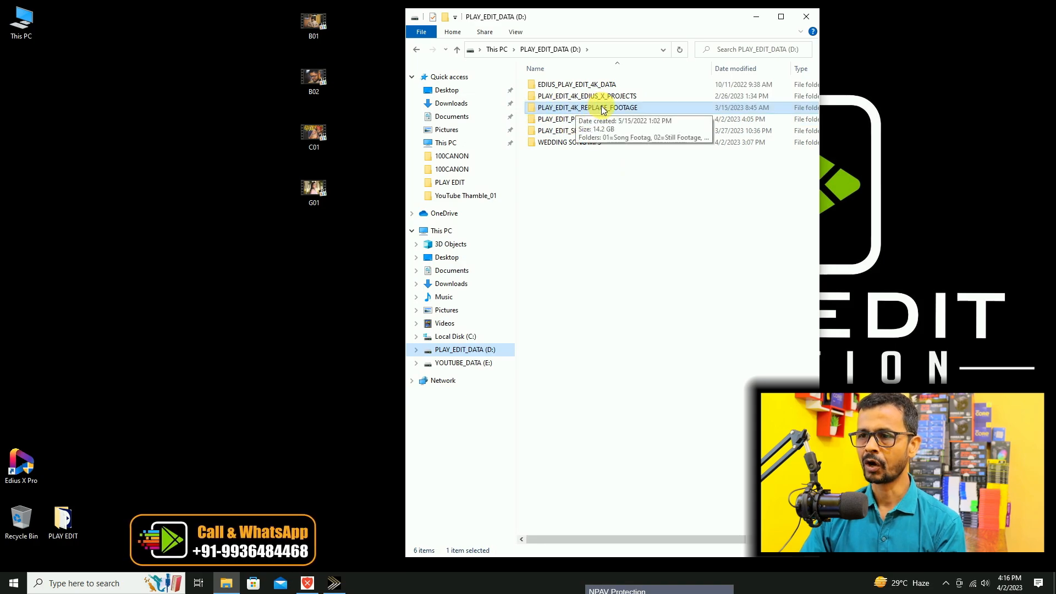
double_click(602, 108)
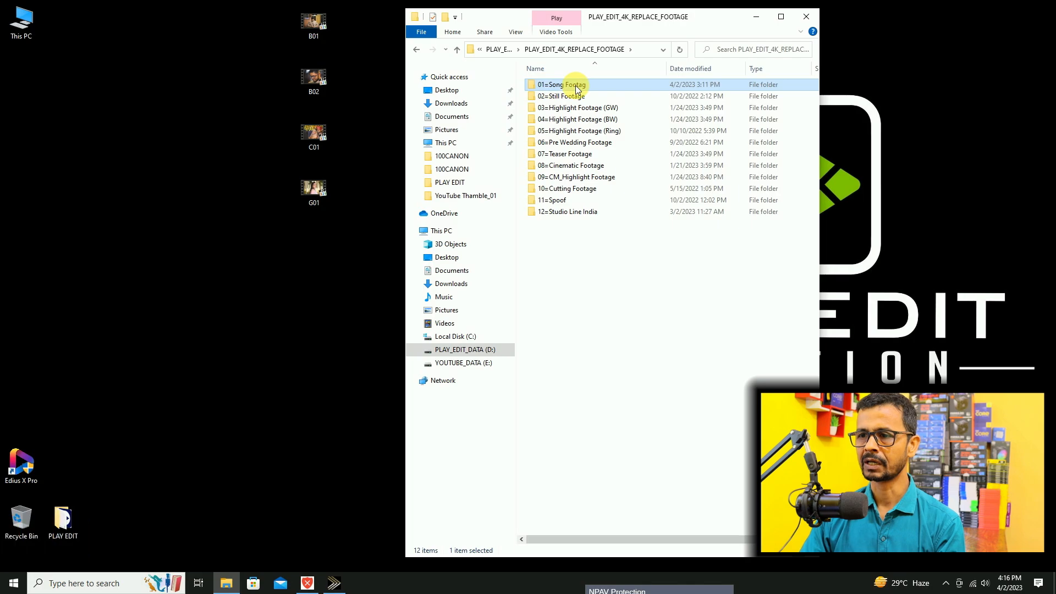
mouse_move(573, 89)
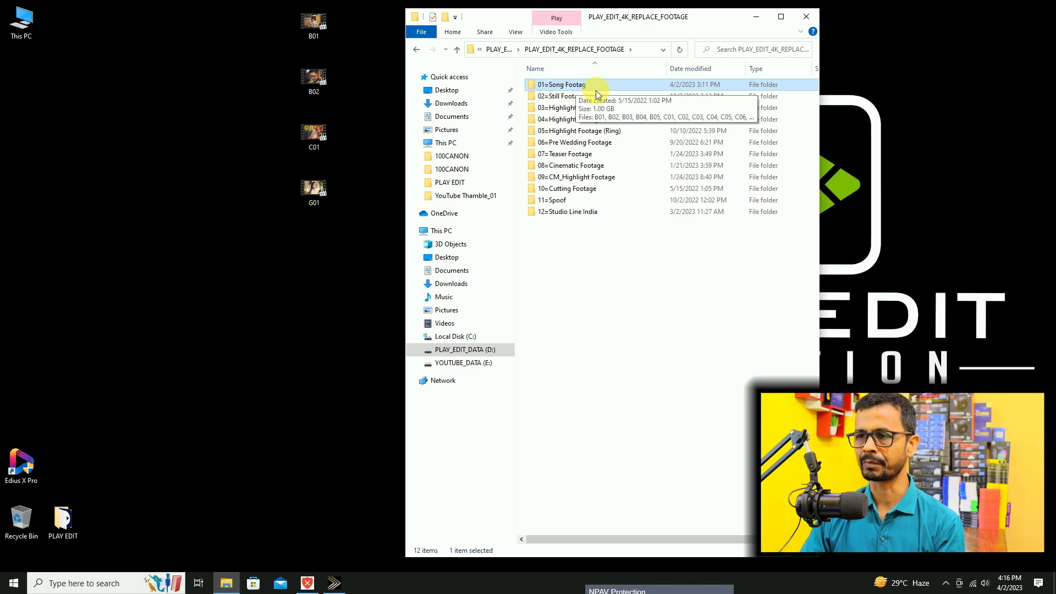
Step: Shift the folder window aside, open 01=Song Footag and select all its clips from B01 to G07
left_click_drag(608, 12, 672, 6)
double_click(627, 81)
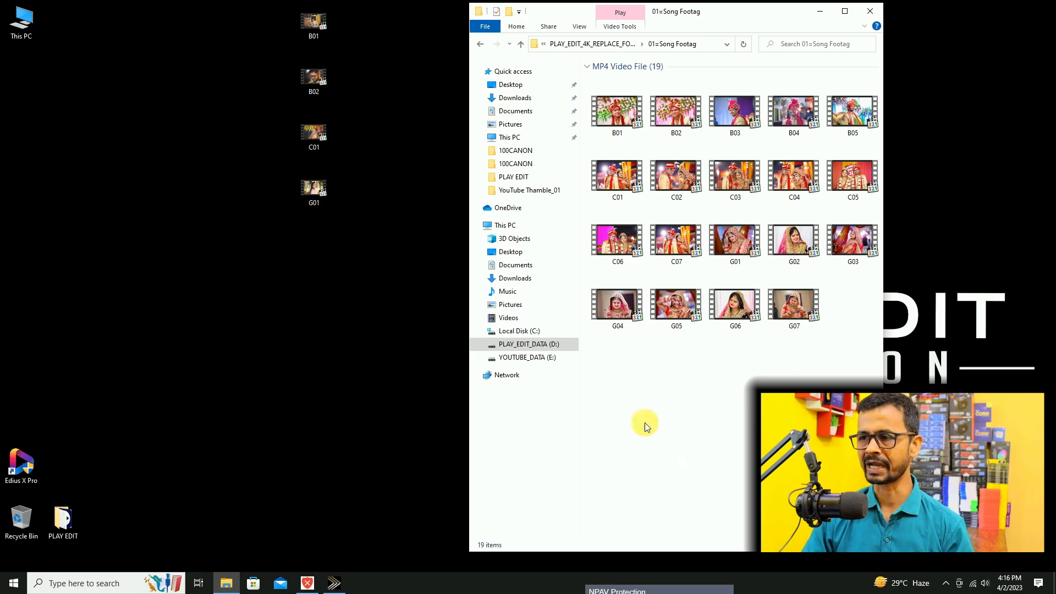
left_click_drag(597, 358, 989, 35)
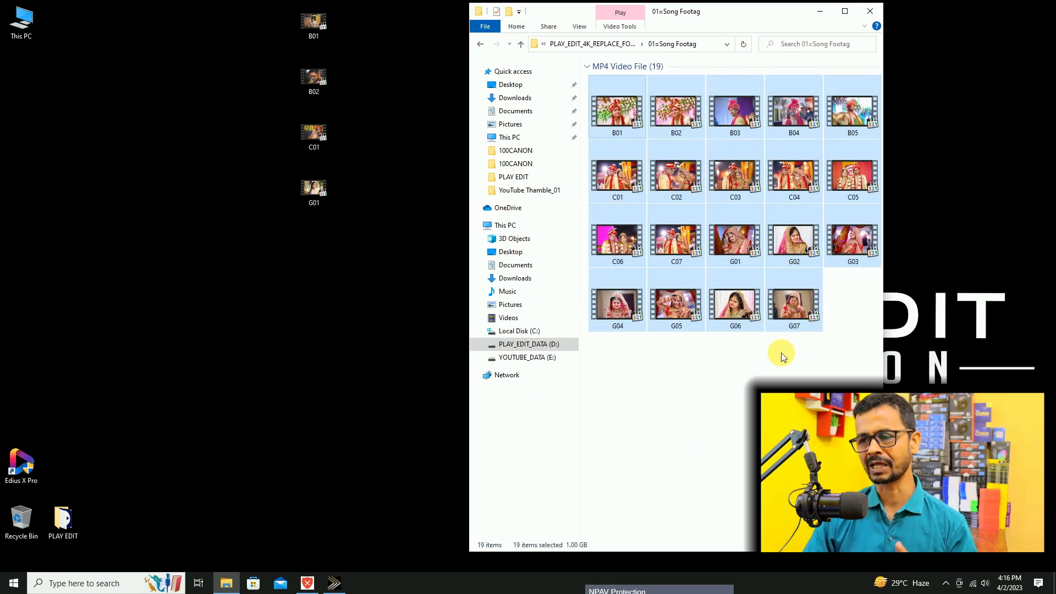